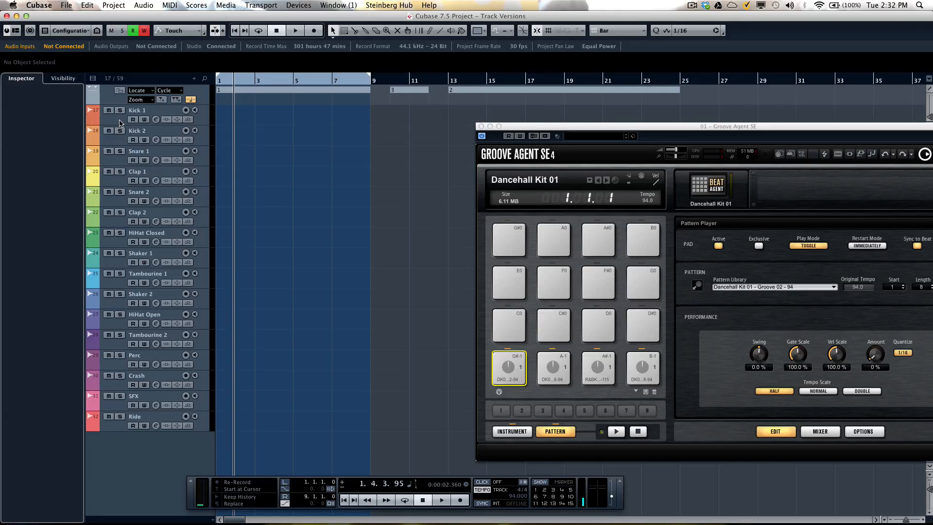
- Move the drum tracks from Kick 1 through Ride into a new folder and enable group editing on that folder
left_click(119, 123)
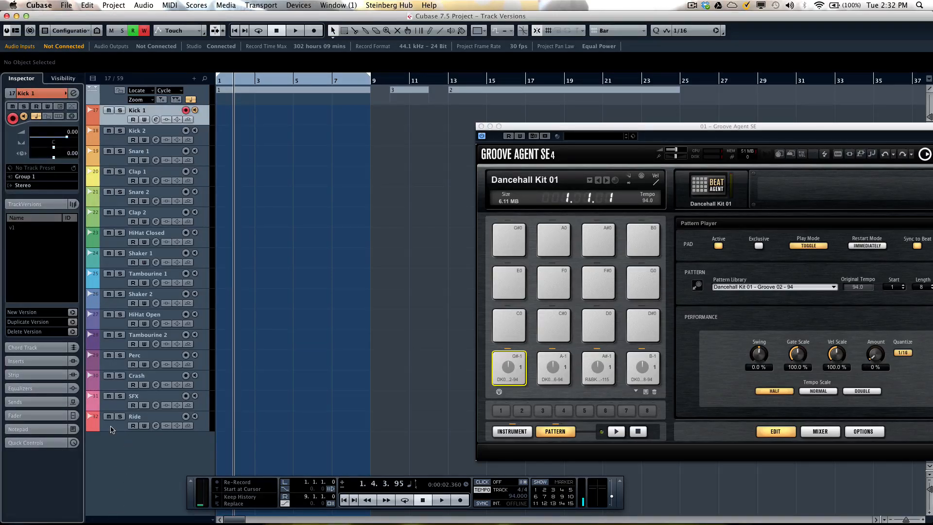
left_click(112, 429, "shift")
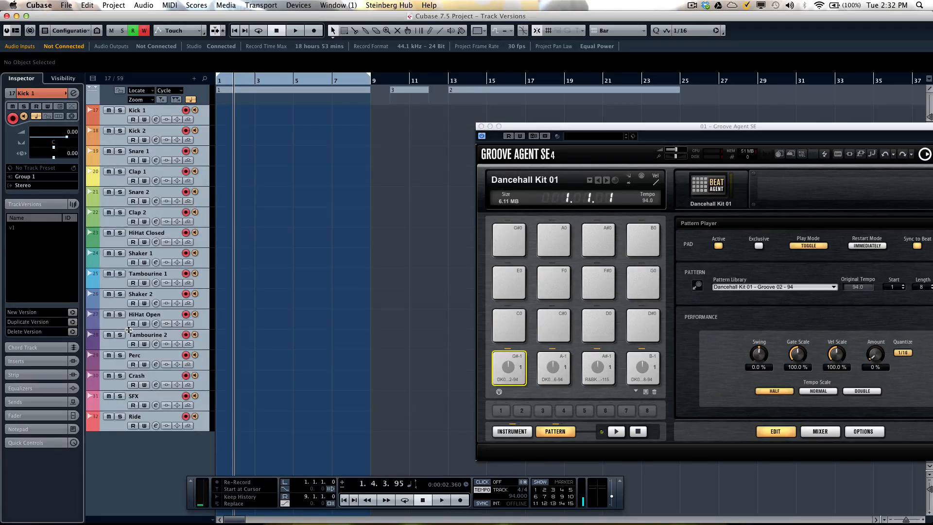
right_click(115, 117)
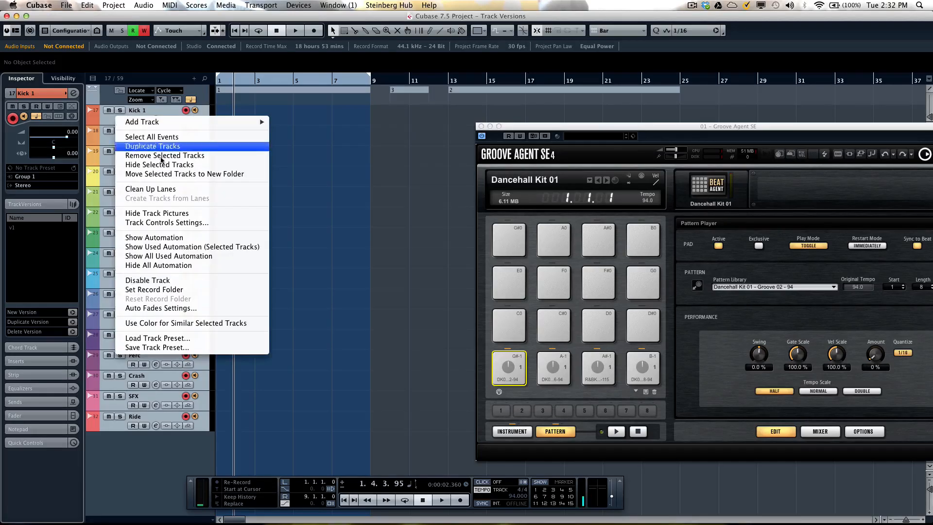
left_click(181, 174)
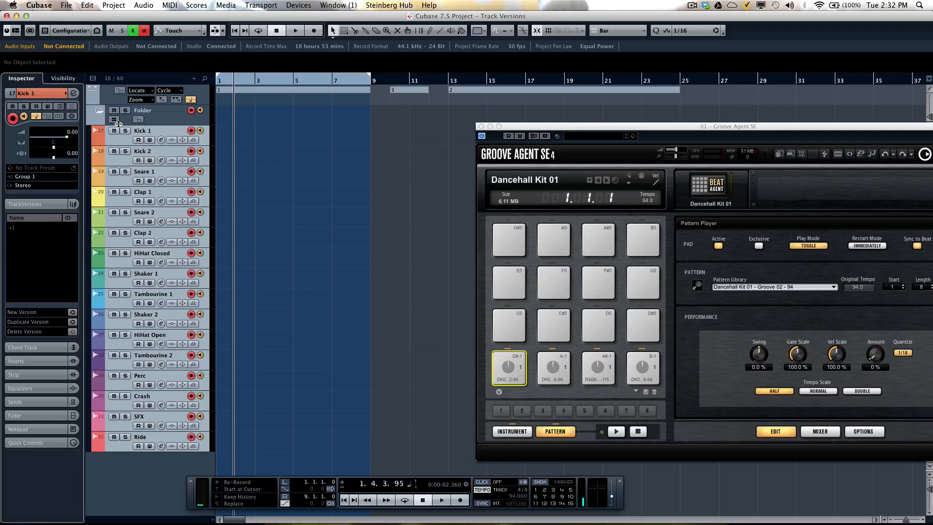
left_click(114, 120)
- Record the Dancehall Kit 01 - Groove 02 pattern onto all the drum tracks, from bar 1 for eight bars
left_click_drag(234, 83, 193, 87)
left_click(502, 378)
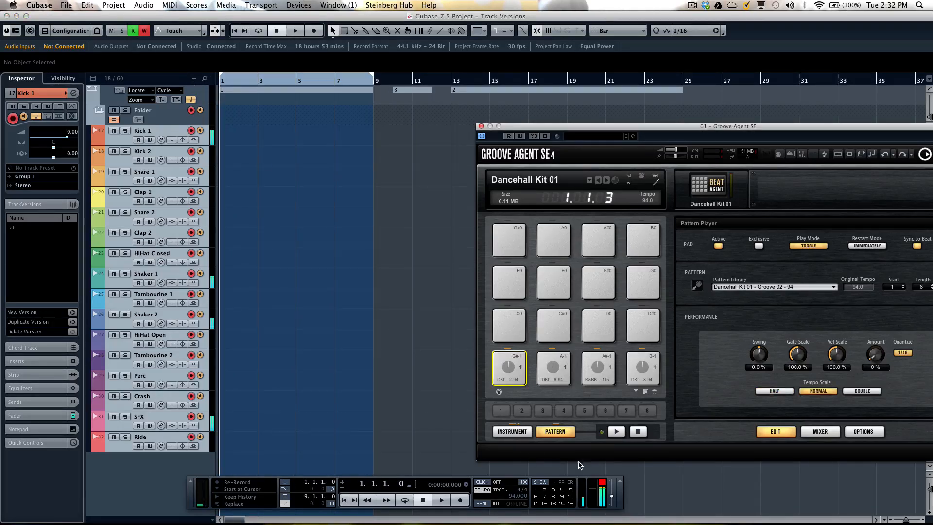
left_click(616, 432)
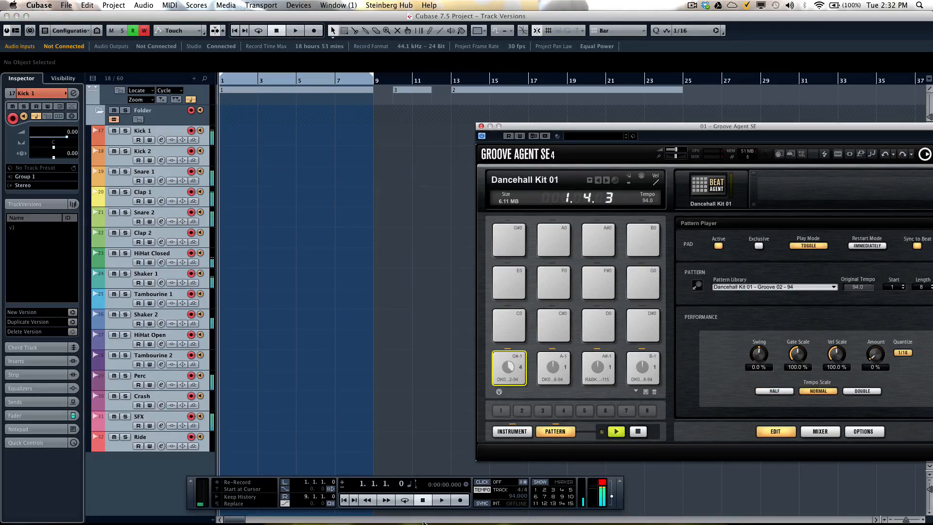
left_click(457, 504)
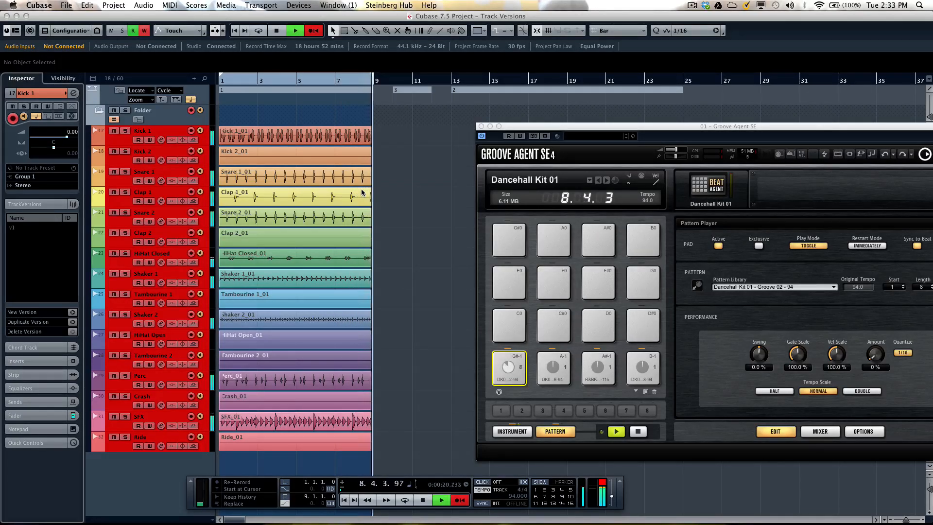
key("space")
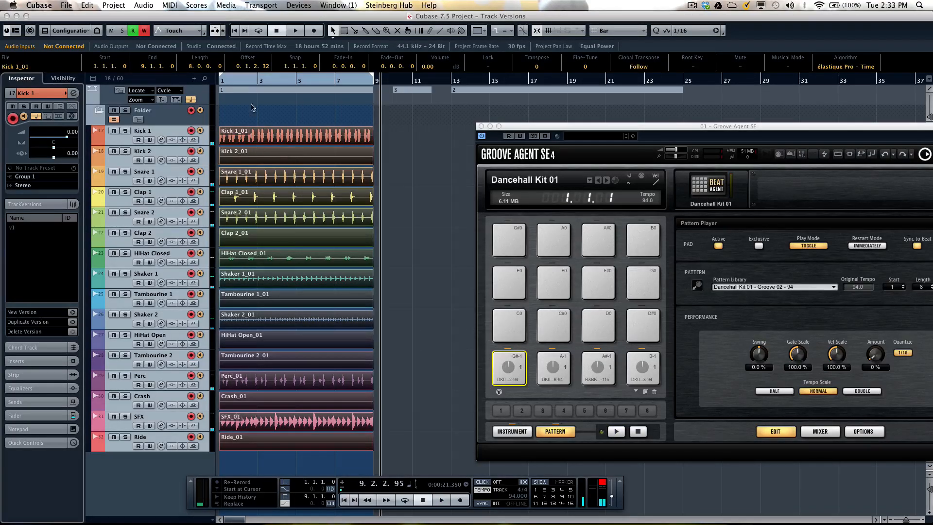
- Create a new, empty track version for all the grouped drum tracks
left_click(107, 5)
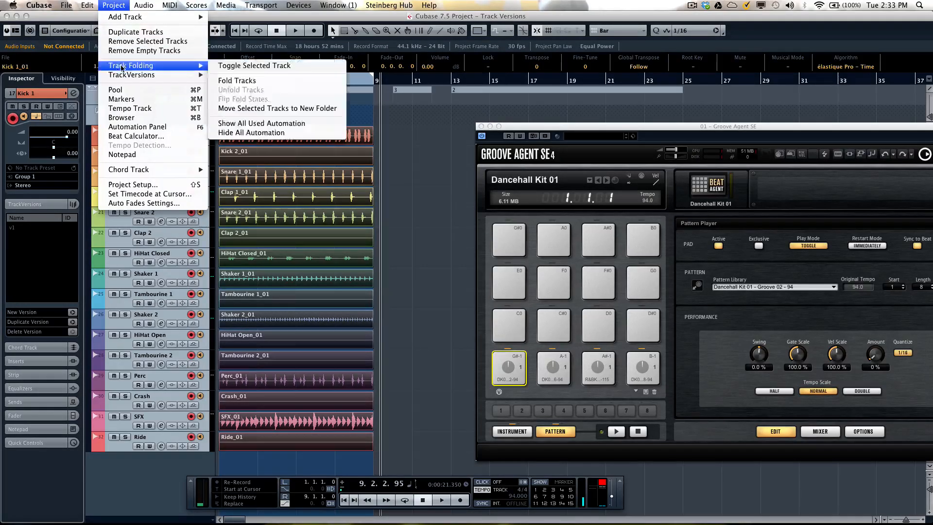
mouse_move(125, 76)
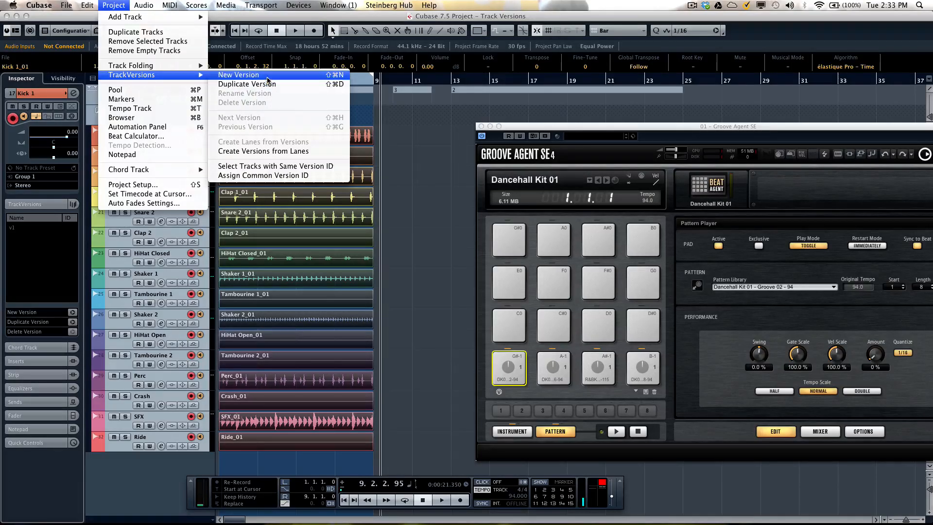
left_click(267, 84)
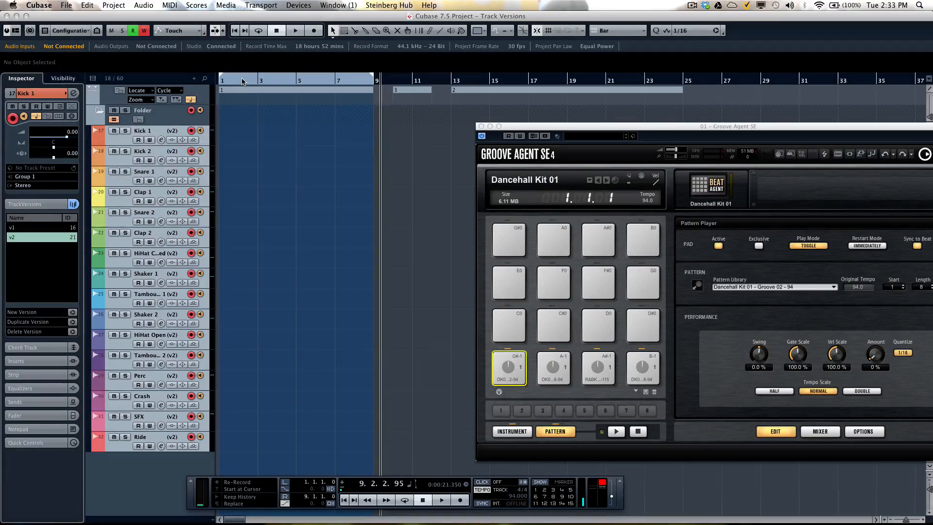
- Record the Dancehall Kit 01 - Groove 06 pattern from bar 1 into version v2 of the drum tracks
left_click_drag(243, 82, 212, 83)
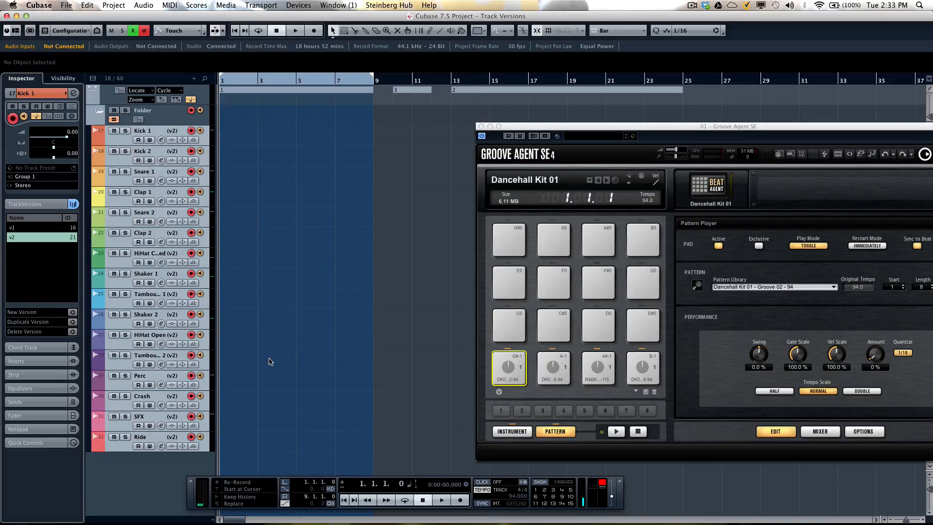
left_click(555, 372)
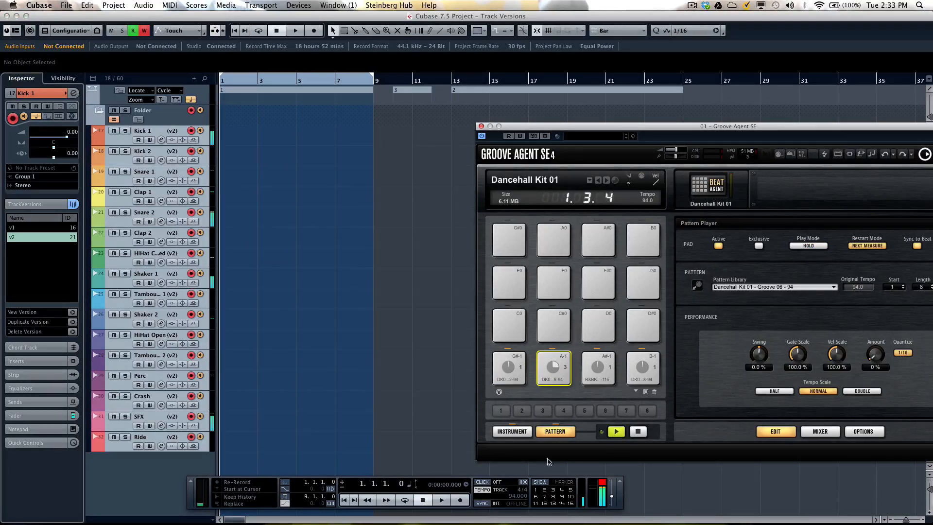
left_click(460, 502)
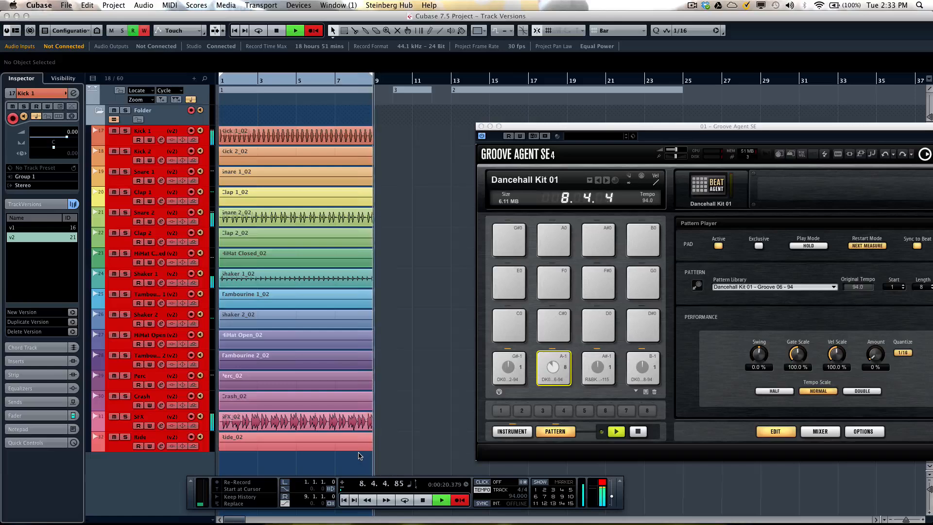
key("space")
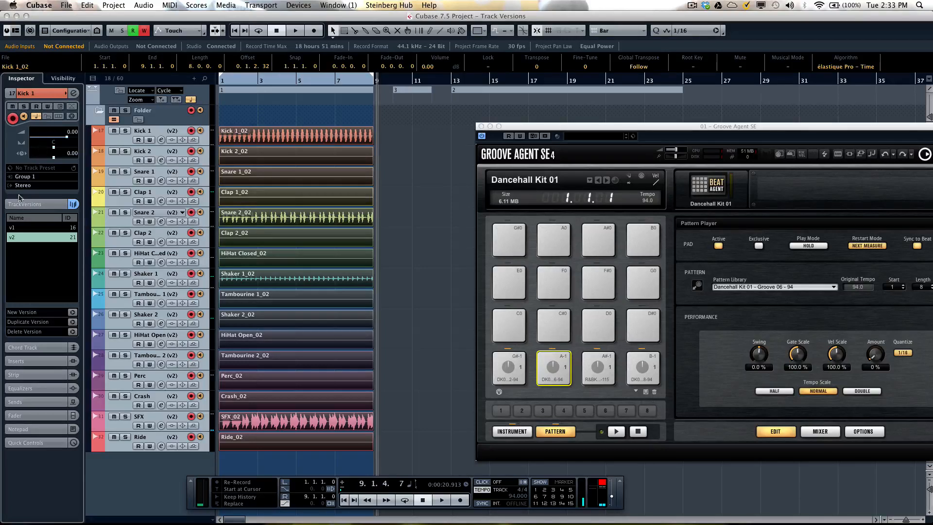
- Add a third version to the drum tracks and record the R&B Kit 01 - Groove 05 pattern into it from bar 1
left_click(72, 314)
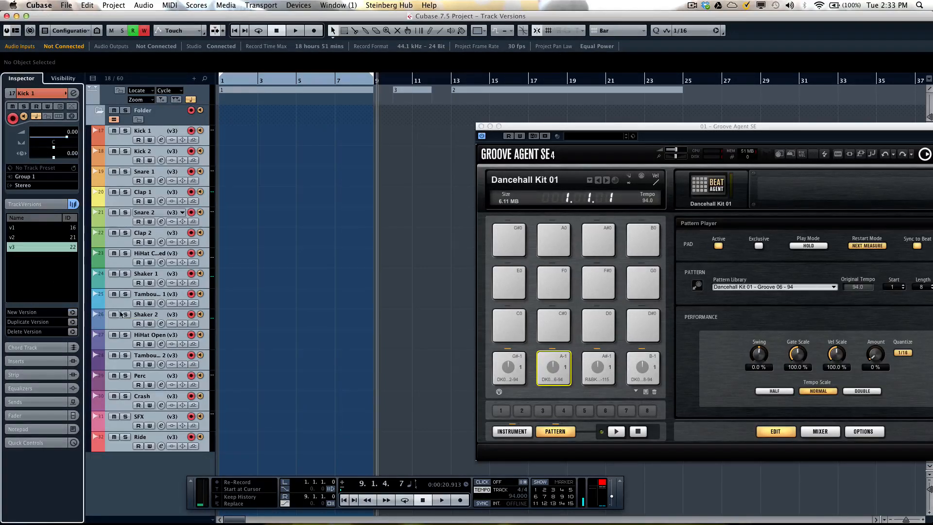
left_click_drag(231, 85, 177, 87)
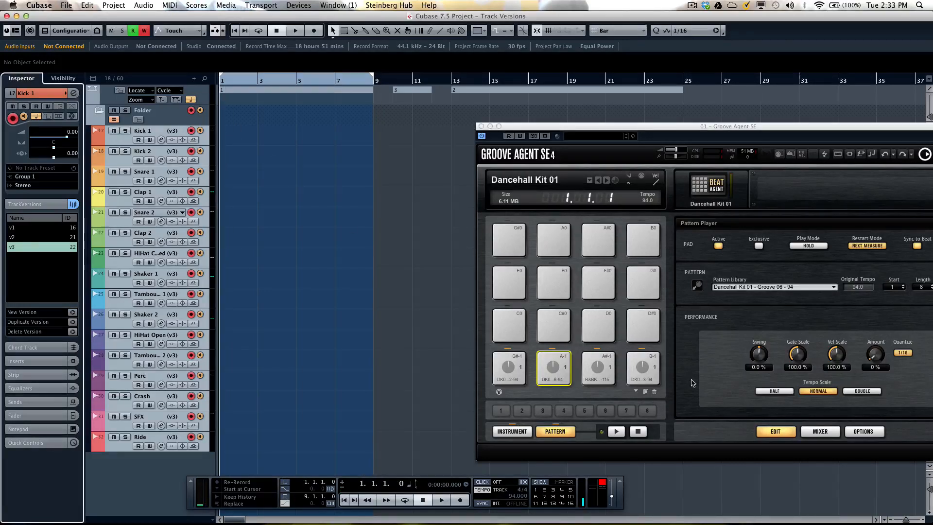
left_click(599, 368)
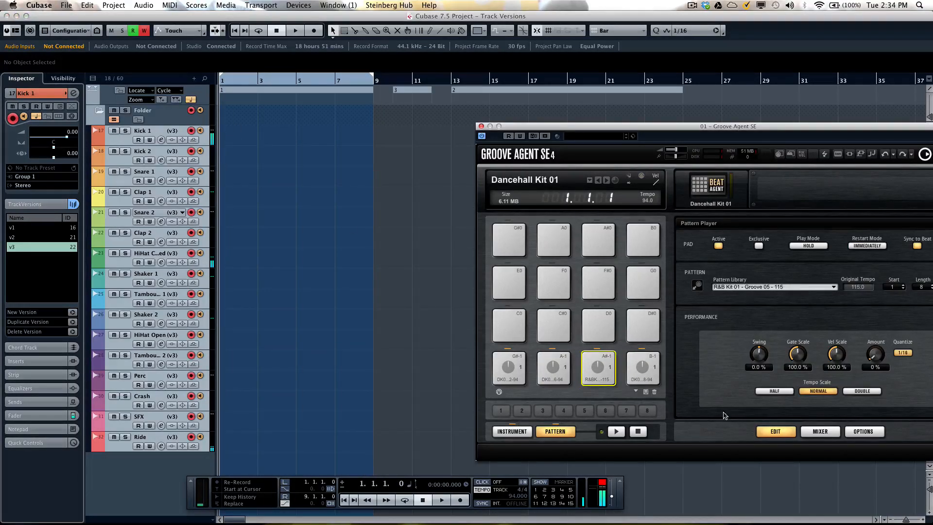
left_click(620, 433)
left_click(461, 501)
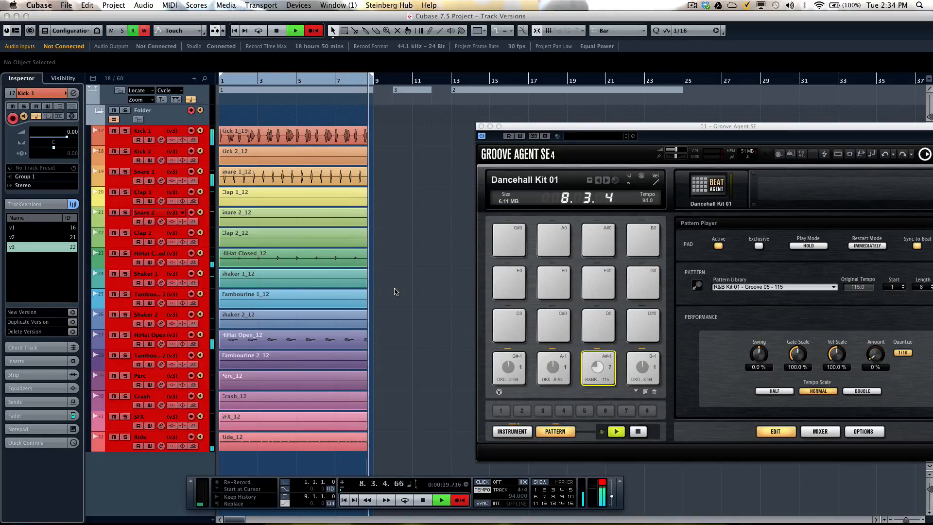
key("space")
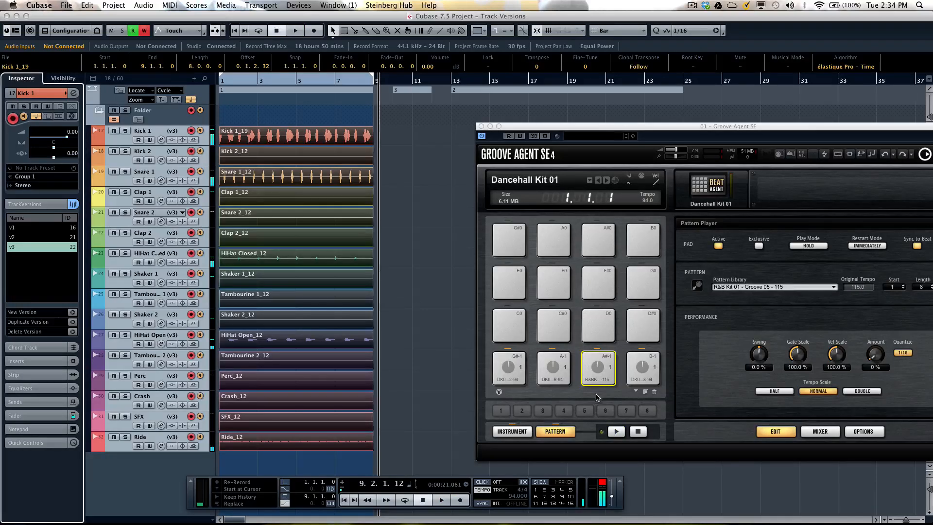
- Return the cursor to the project start and create a fourth, empty version for the drum tracks
key("KP_Decimal")
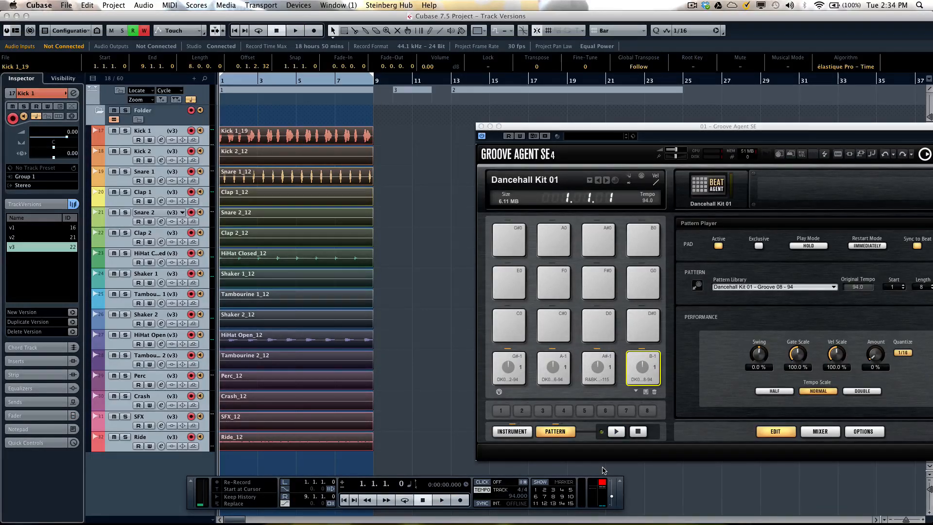
key("shift+super+n")
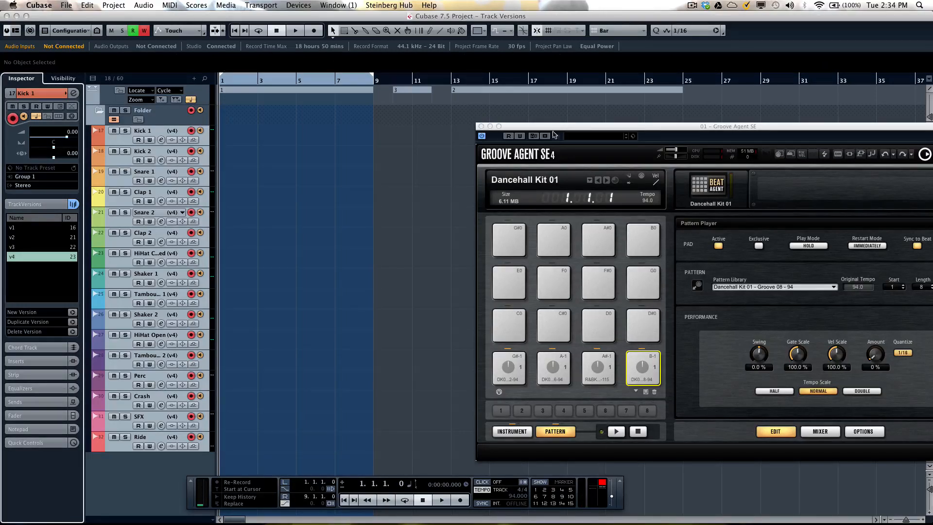
left_click(110, 5)
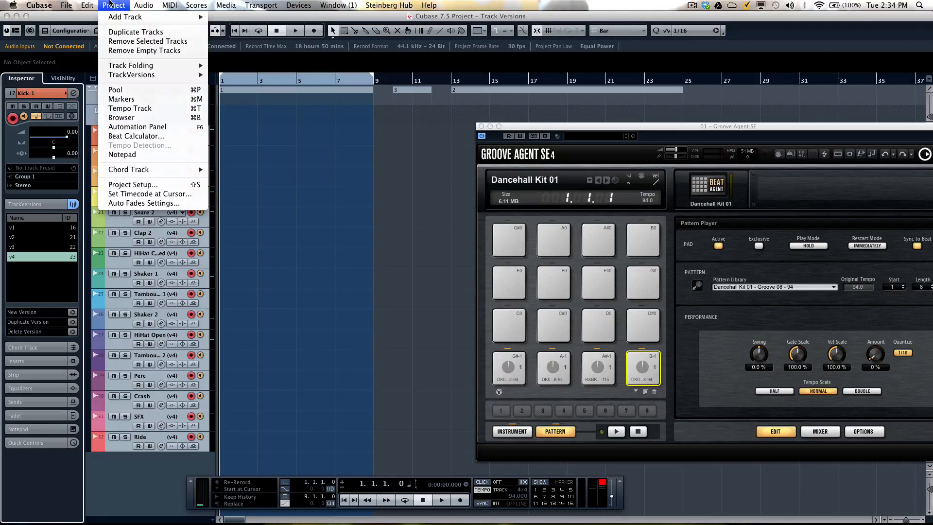
mouse_move(136, 75)
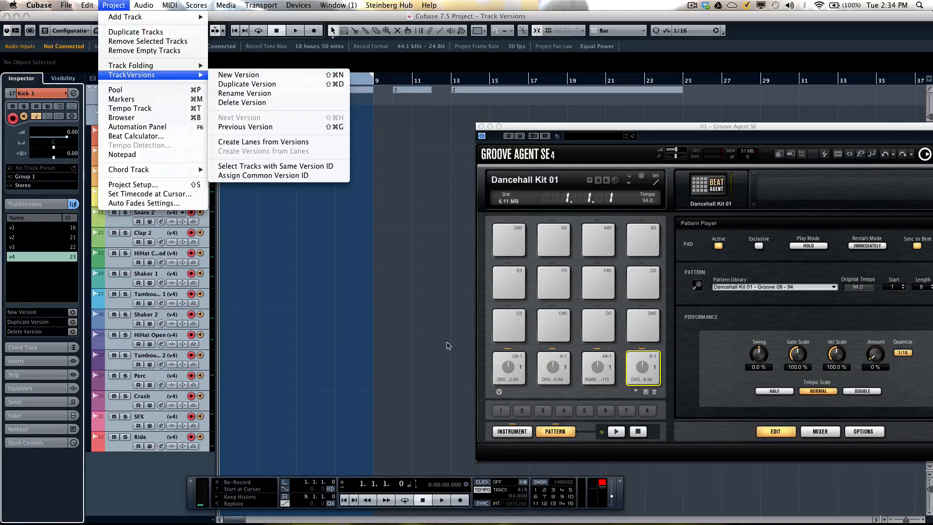
left_click(546, 421)
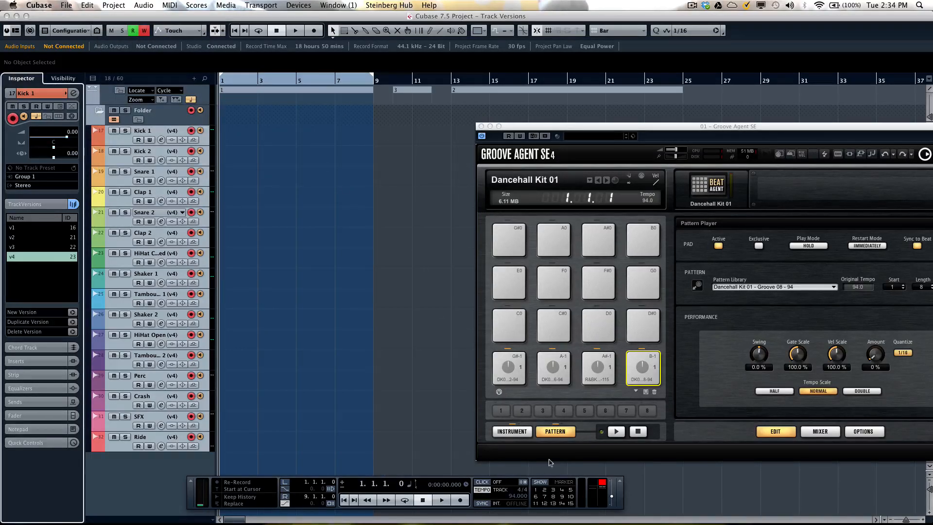
- Record the Dancehall Kit 01 - Groove 08 pattern for eight bars into version v4 of the drum tracks
left_click(622, 431)
left_click(458, 501)
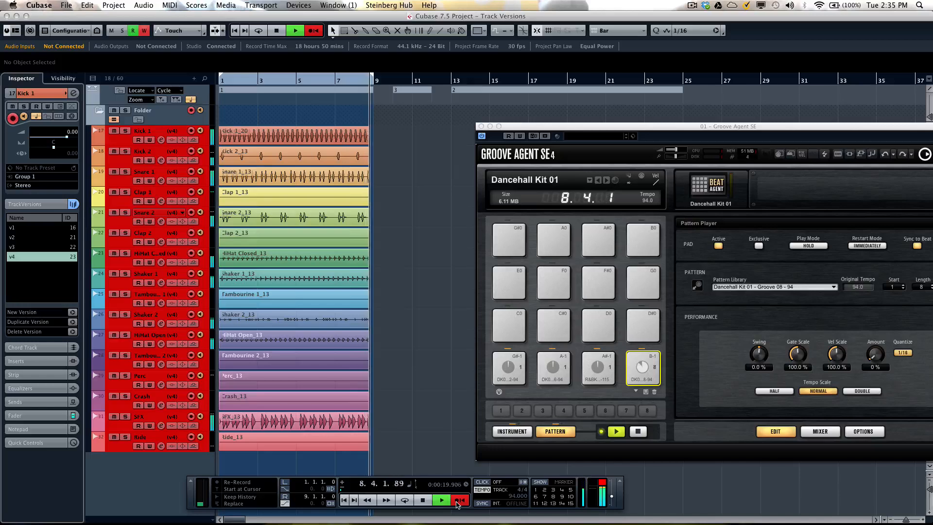
left_click(457, 505)
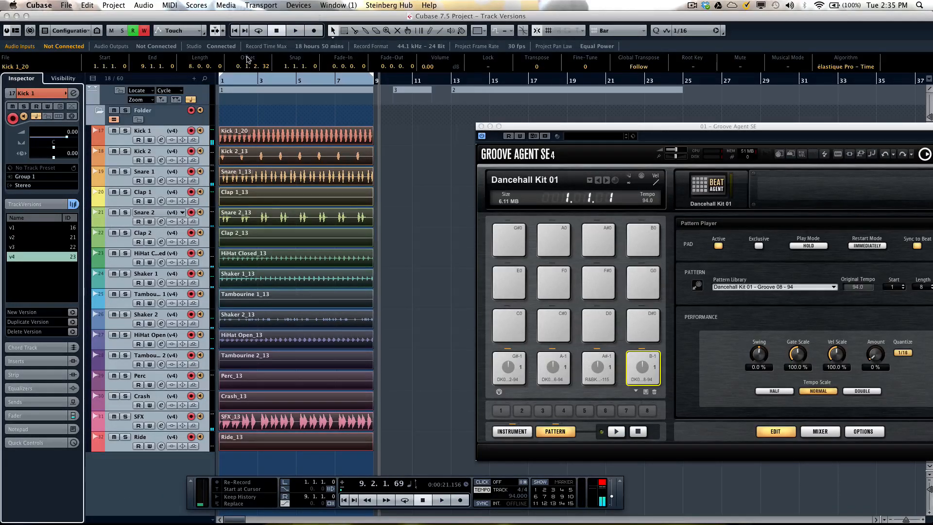
- Turn on cycle mode and play the recorded drums in a loop from bar 1
left_click(232, 79)
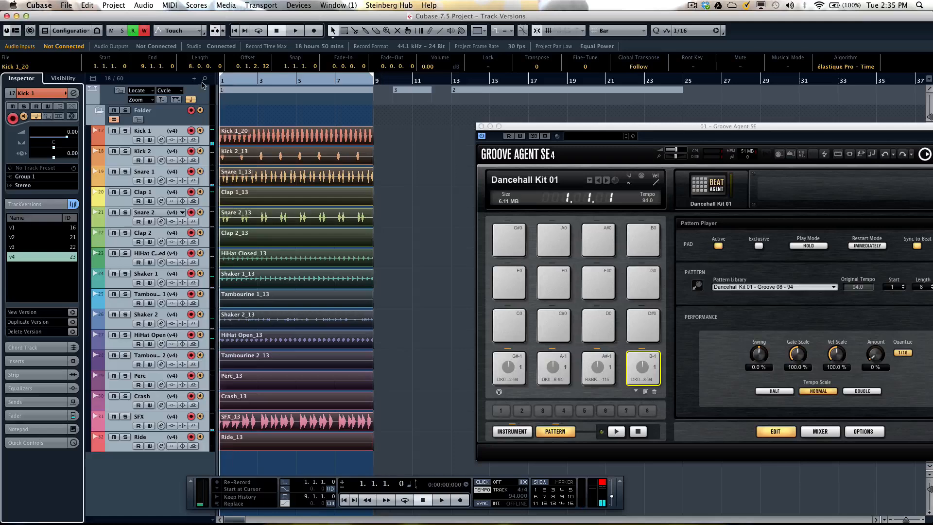
left_click(406, 500)
key("space")
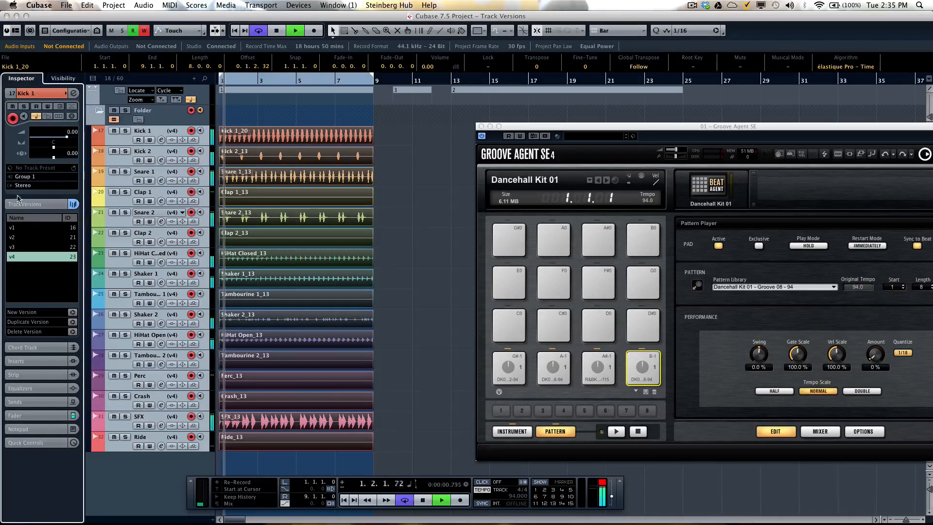
- Compare drum track versions v1, v2, v3 and v4 in turn during looped playback
left_click(18, 228)
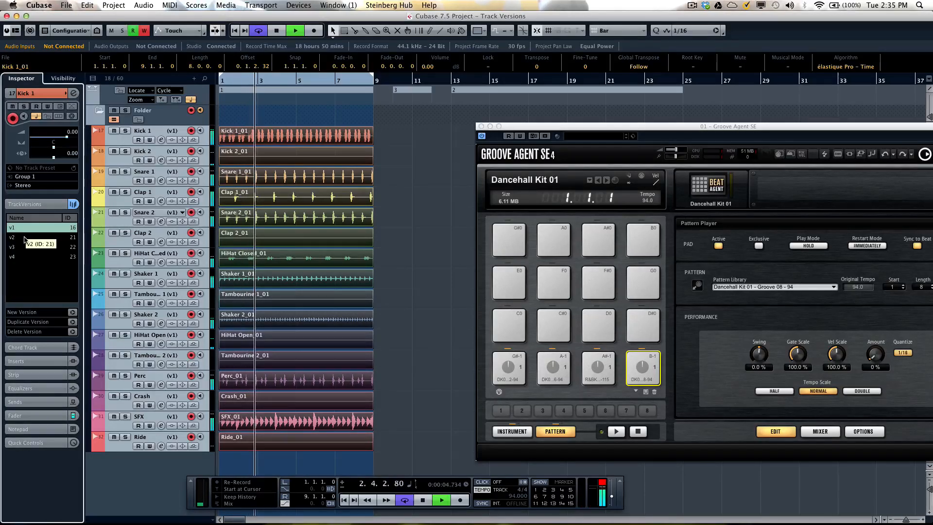
left_click(25, 238)
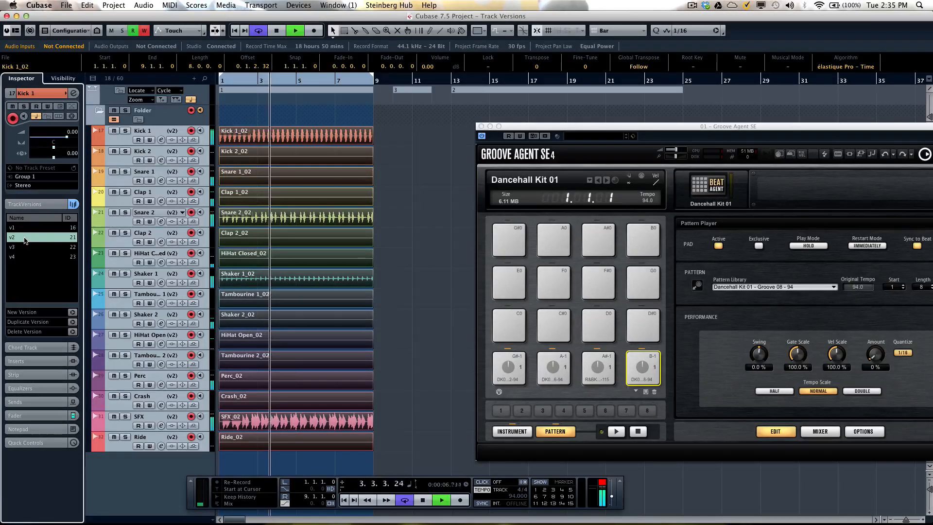
left_click(26, 248)
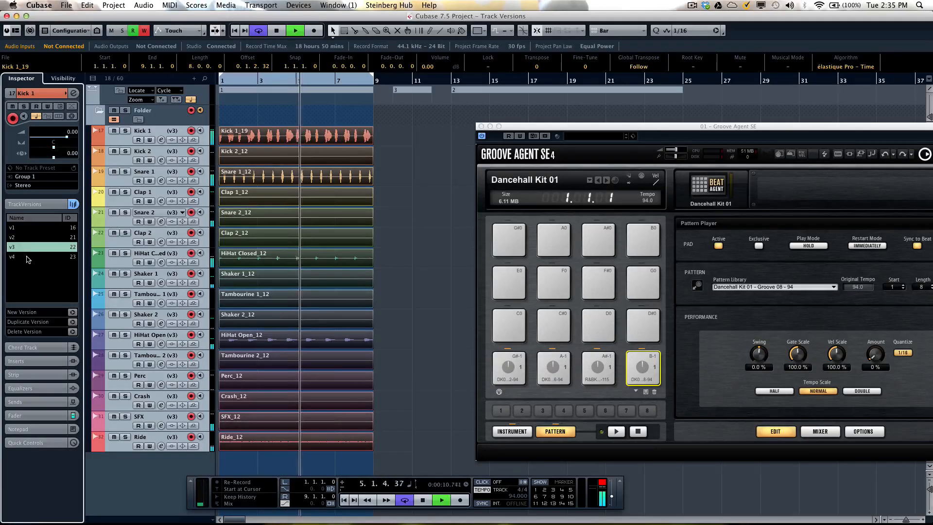
left_click(27, 257)
- Rename drum track version v1 as "straight" and version v2 as "triplet tom"
double_click(28, 227)
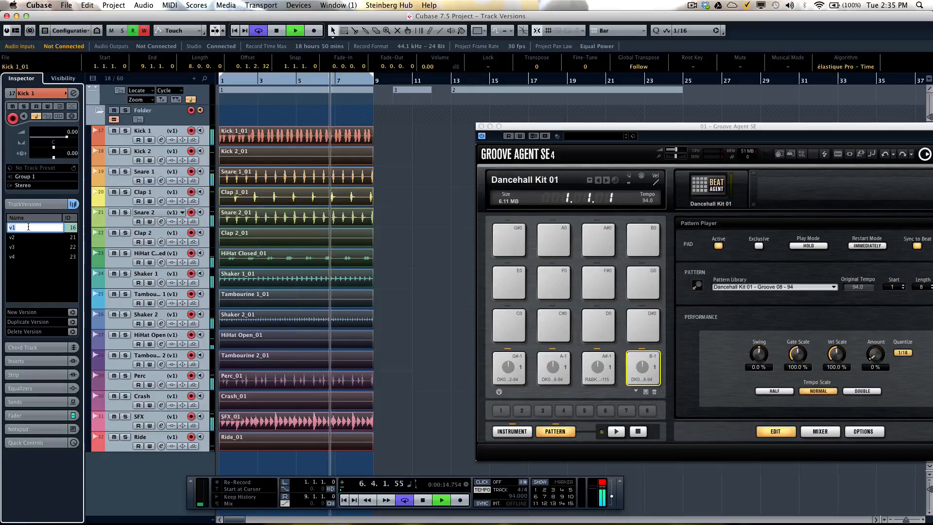
type("str")
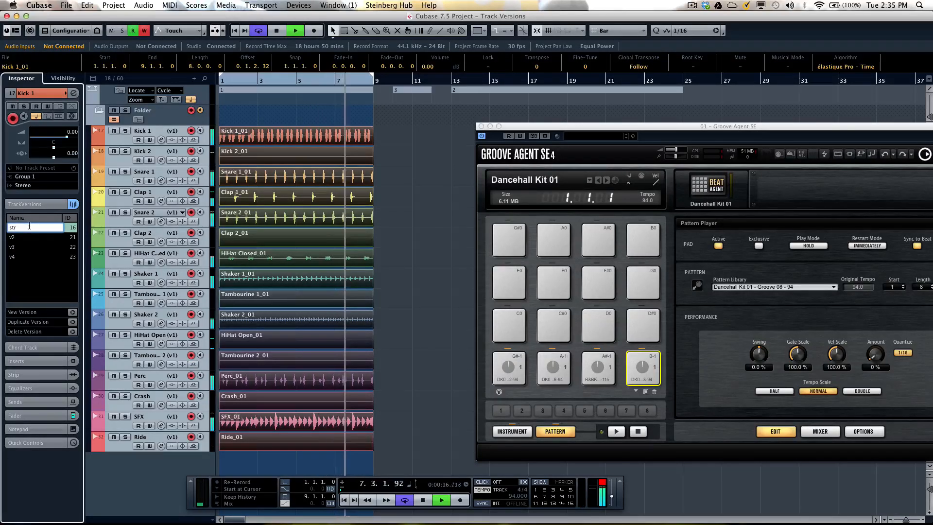
type("ai")
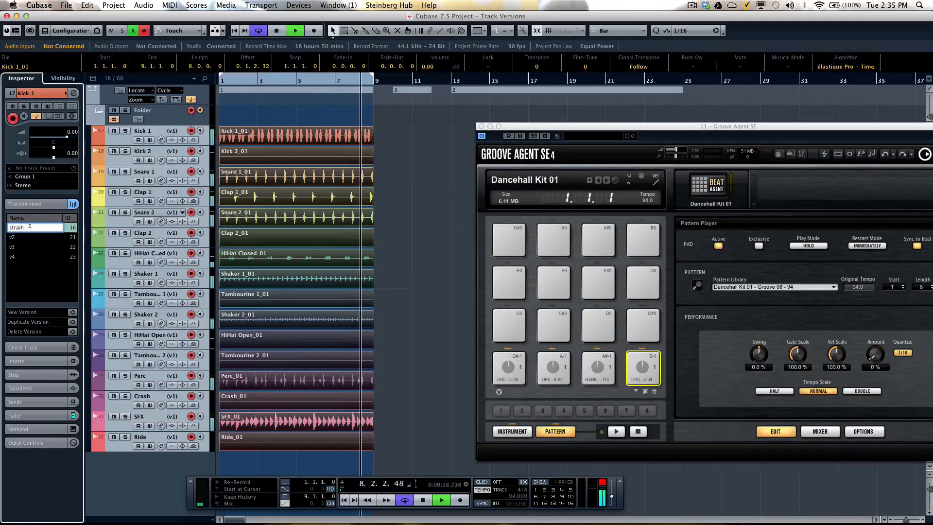
type("ght")
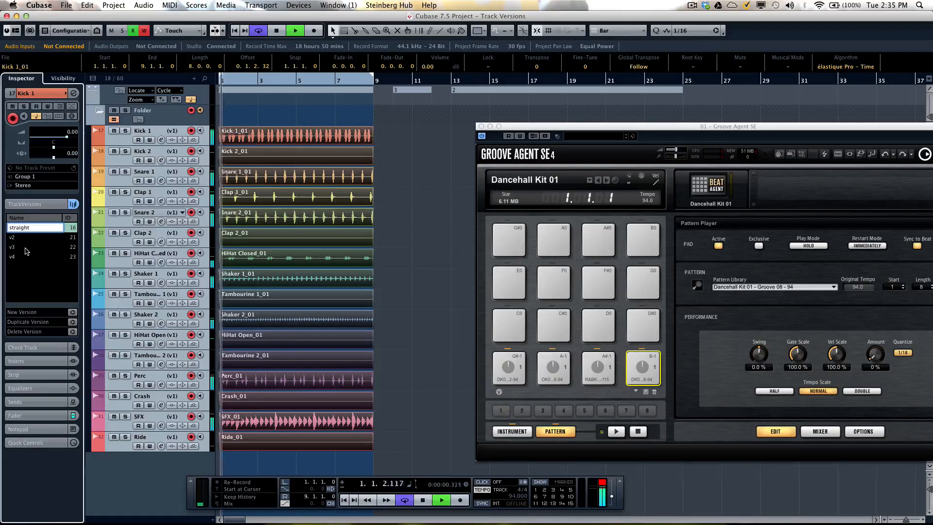
double_click(25, 238)
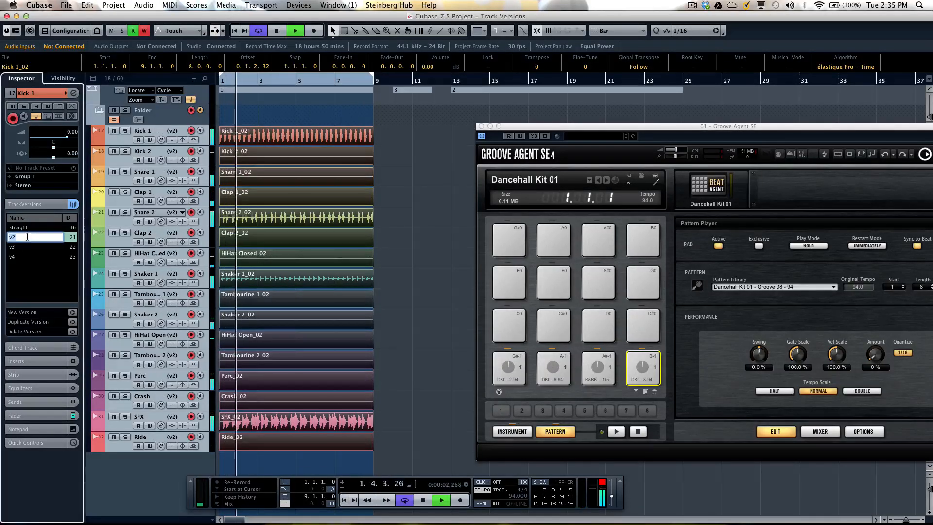
type("tr")
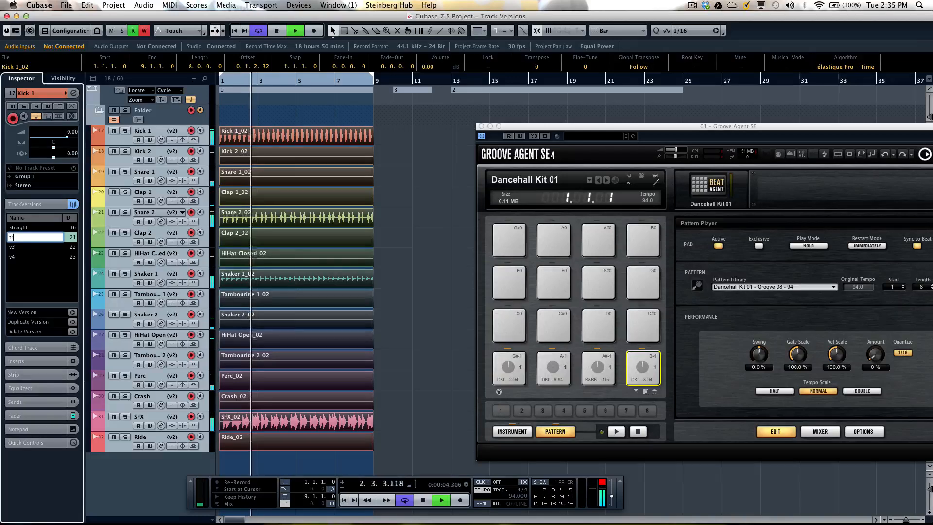
type("iplet tem")
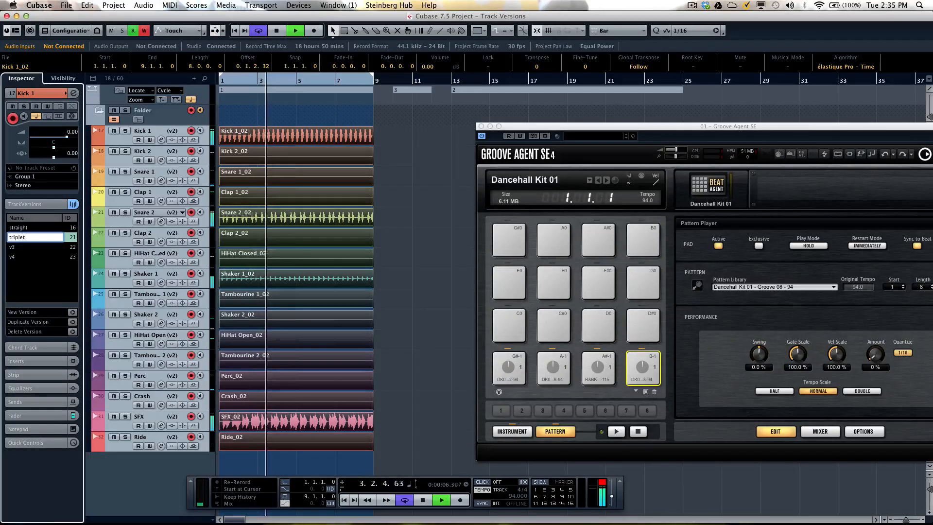
- Rename drum track version v3 as "swing" and version v4 as "open hat"
double_click(21, 247)
type("swing")
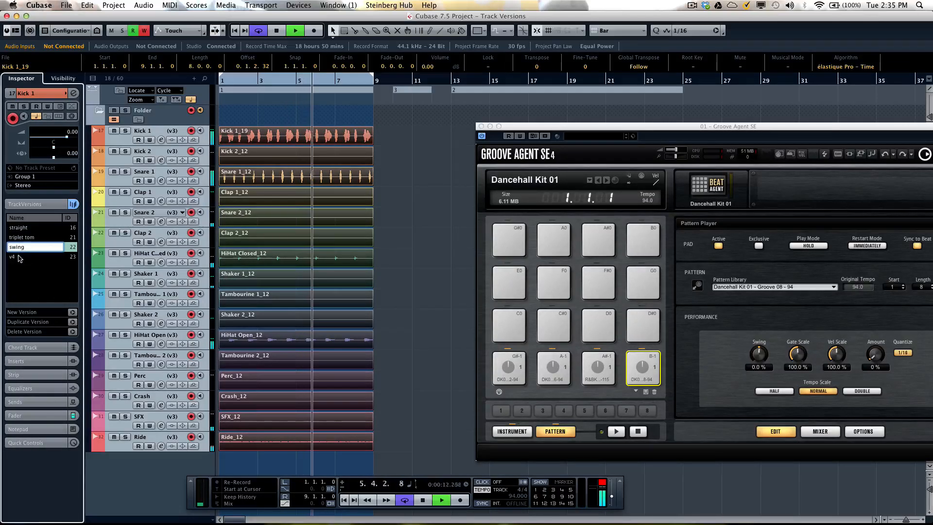
key("Tab")
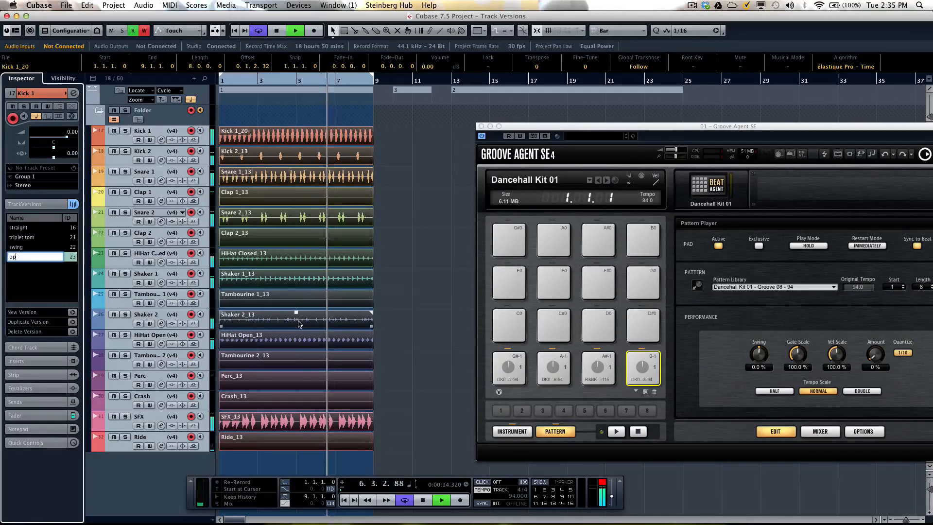
type("open")
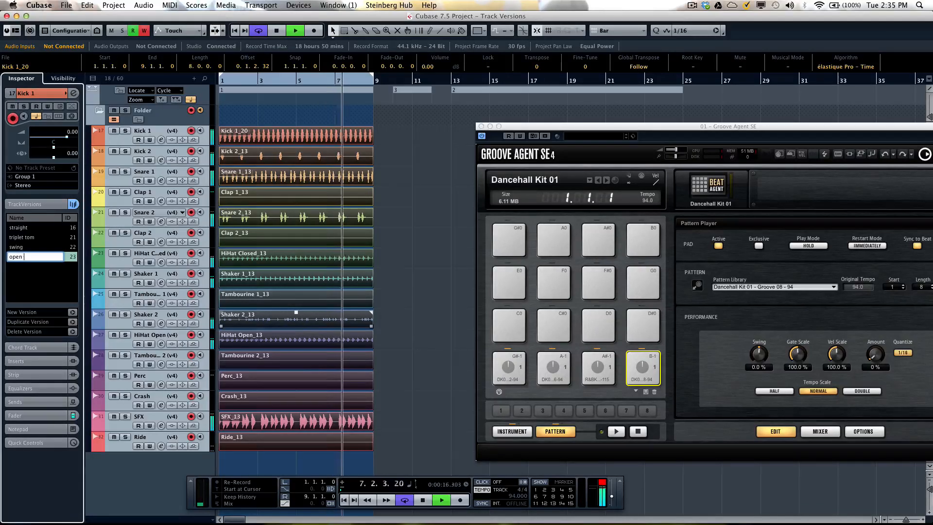
type(" hat")
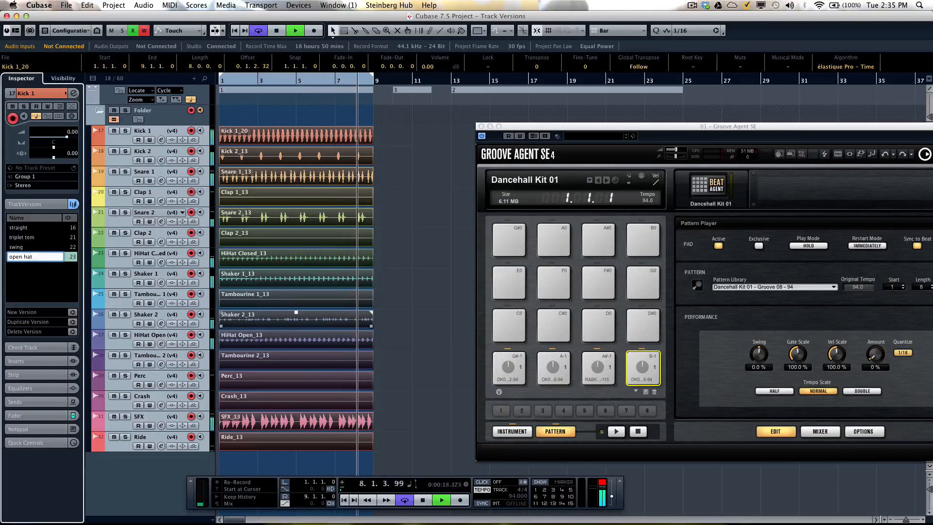
key("Return")
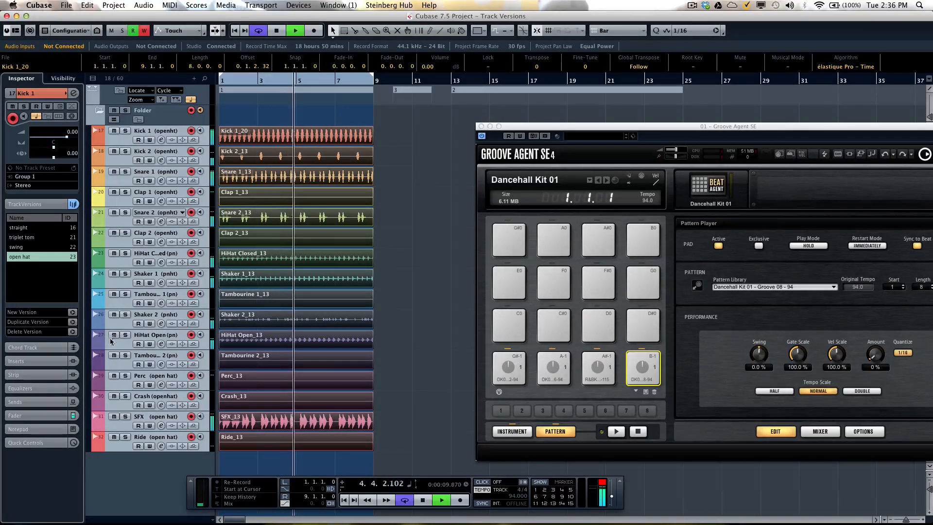
- Switch only the HiHat Open track to the straight version and back to open hat during playback
left_click(123, 345)
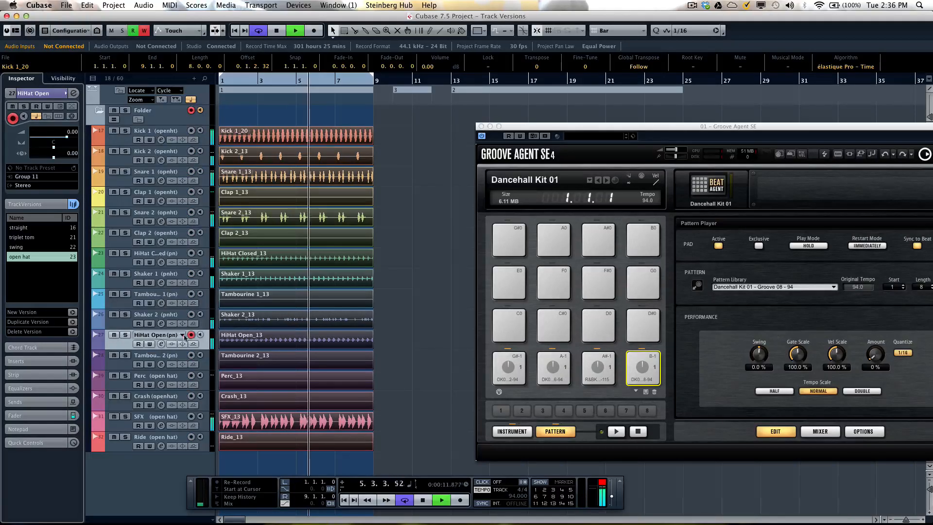
left_click(20, 227)
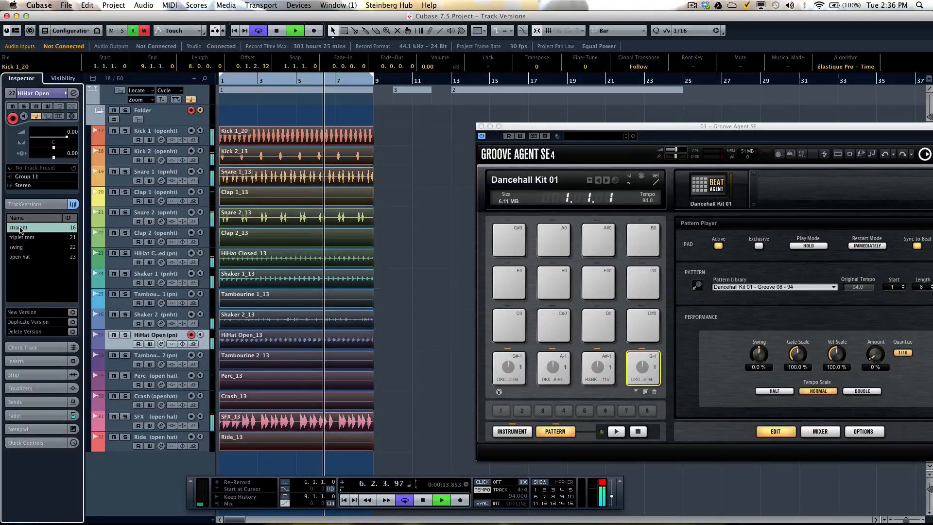
left_click(183, 335)
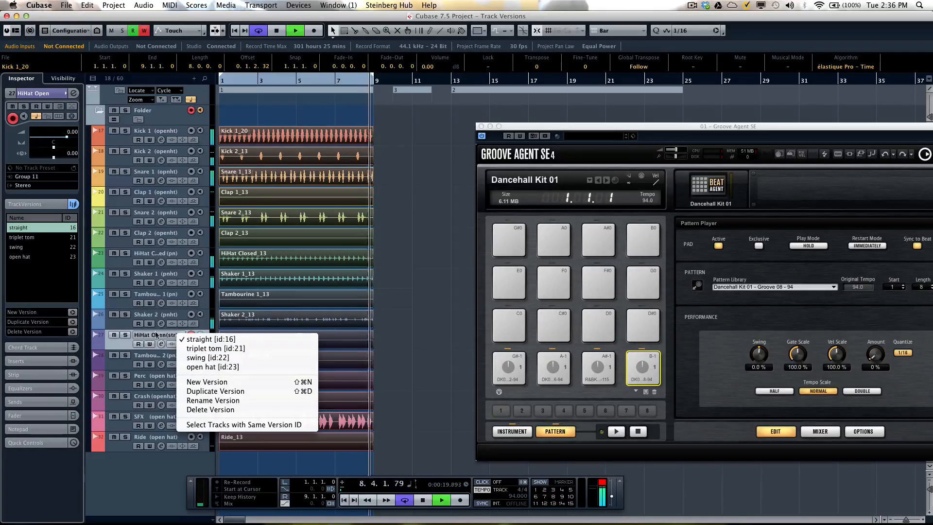
left_click(160, 354)
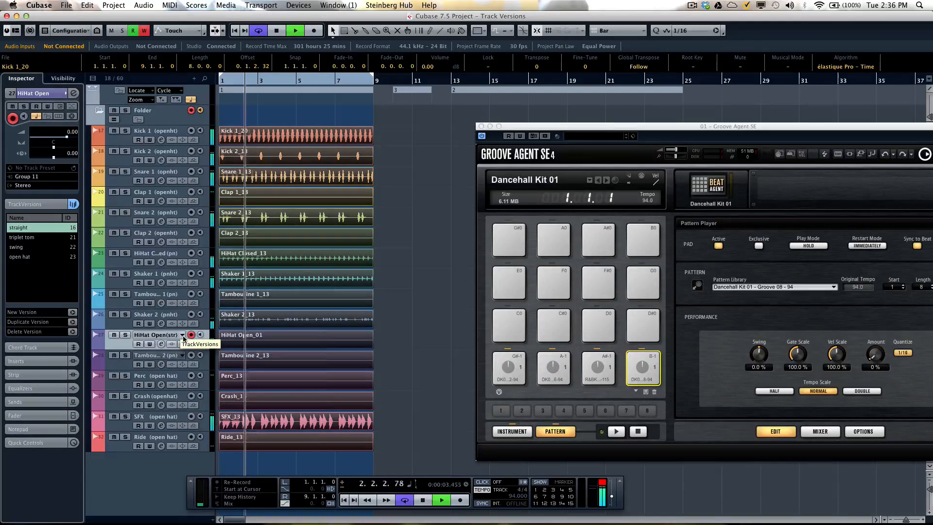
left_click(183, 336)
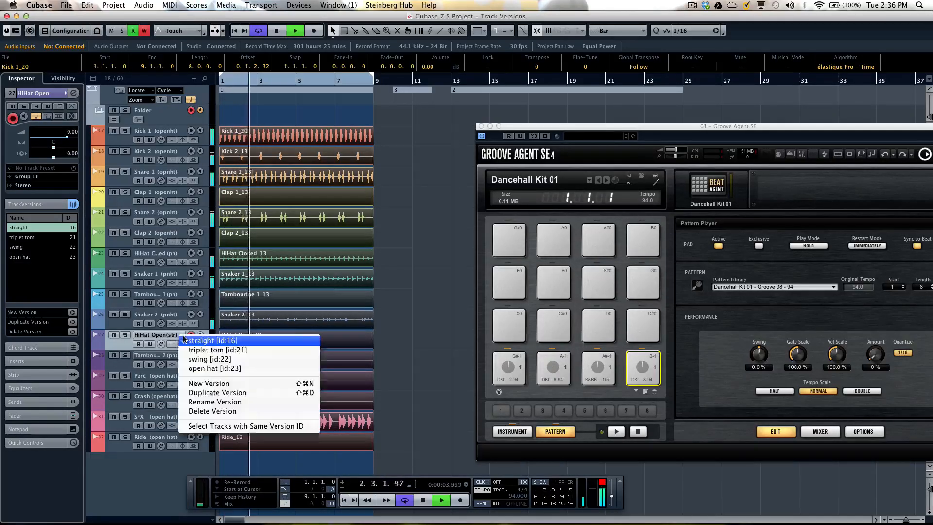
left_click(203, 369)
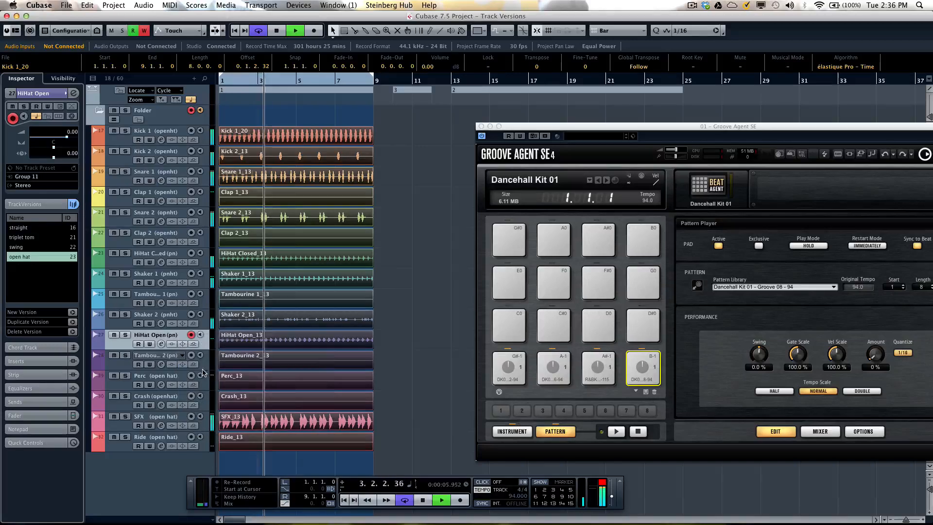
- Switch only the Kick 1 track to the swing version
left_click(183, 132)
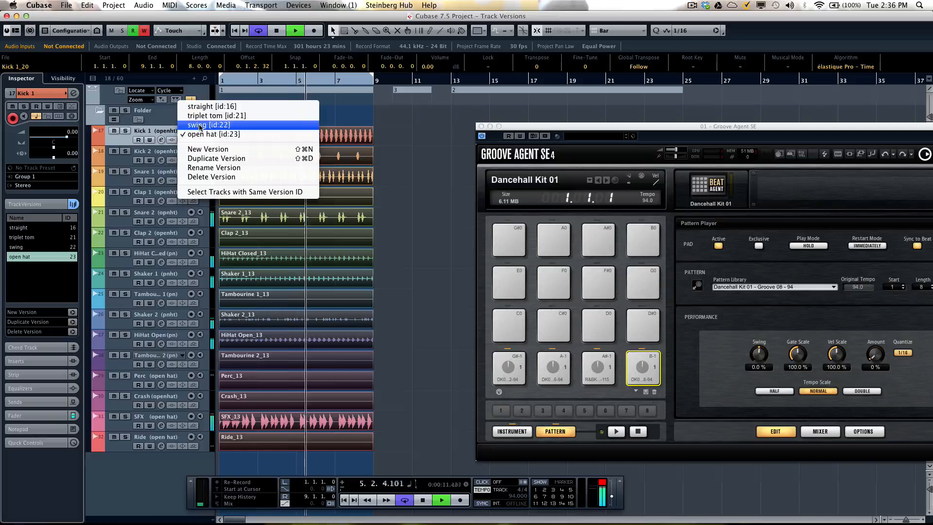
left_click(199, 126)
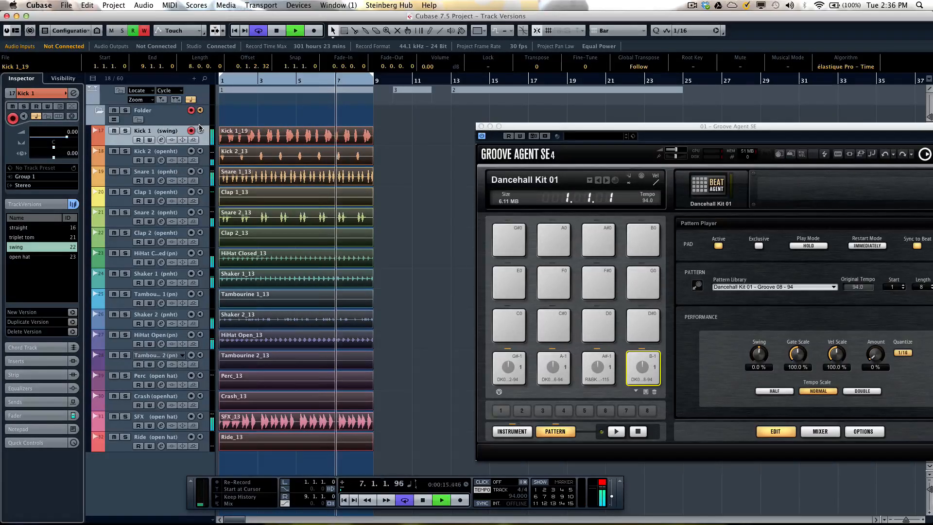
- Select the tracks from Clap 1 to HiHat Closed and review the project's TrackVersions commands without applying any
left_click(129, 266)
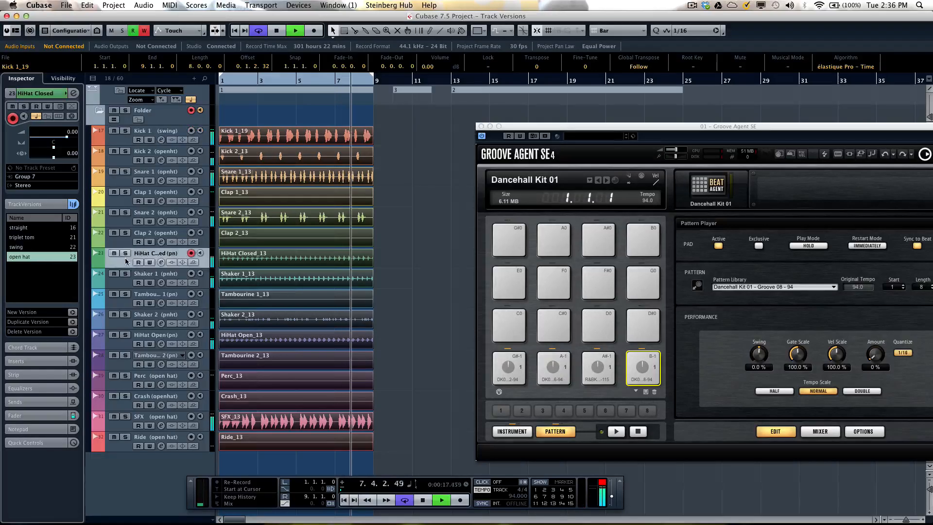
left_click(128, 201, "shift")
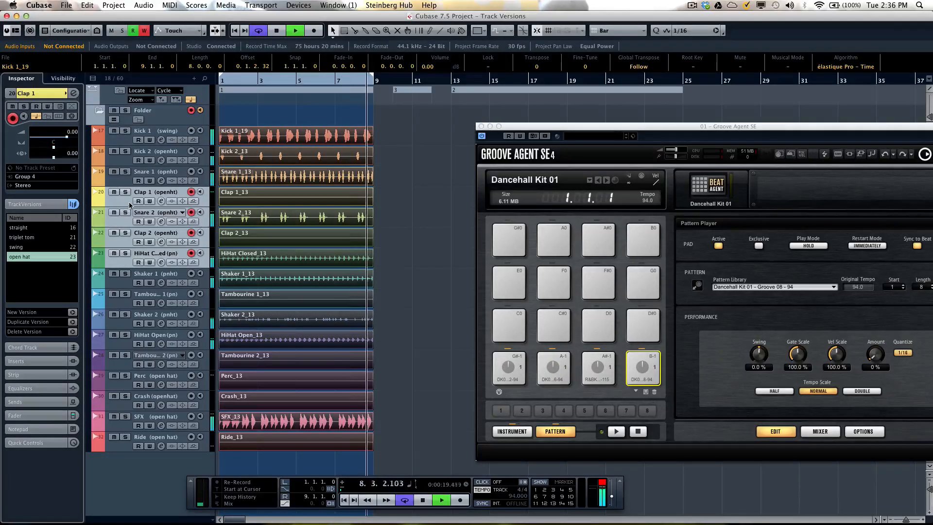
left_click(112, 6)
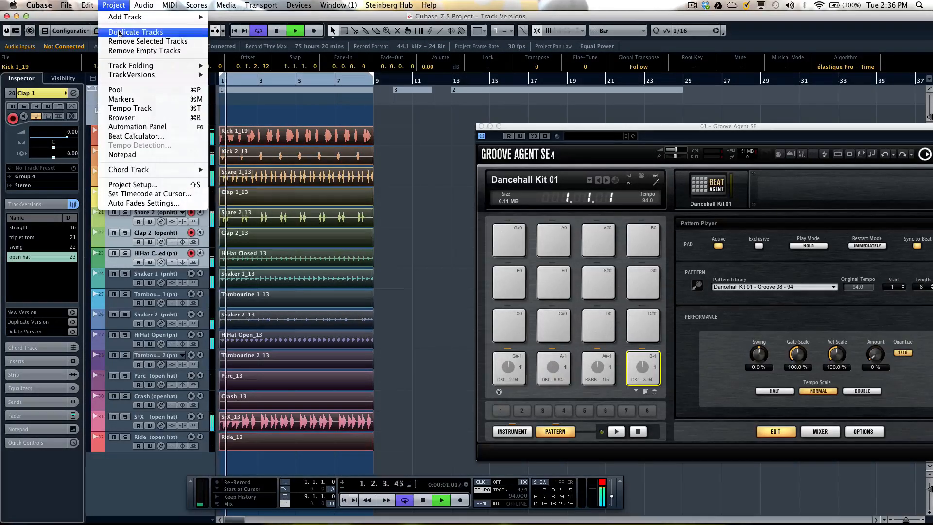
mouse_move(135, 77)
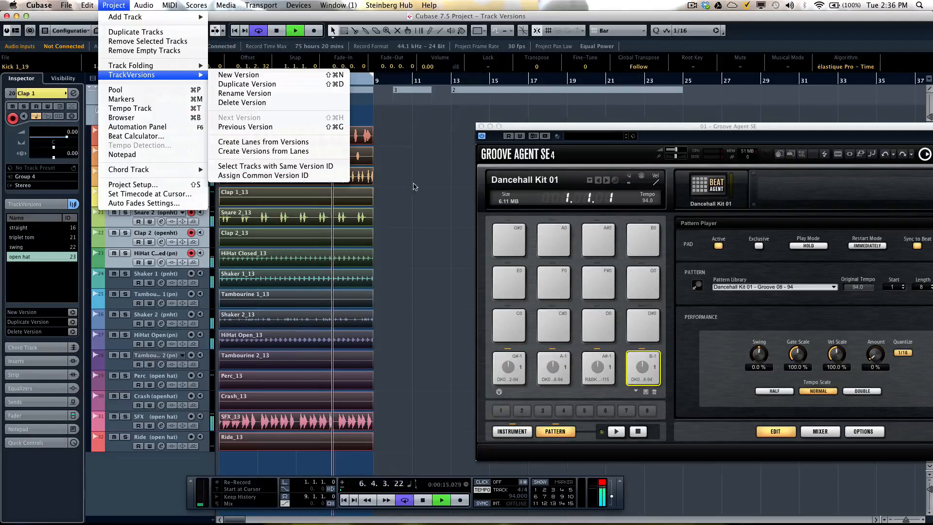
left_click(335, 166)
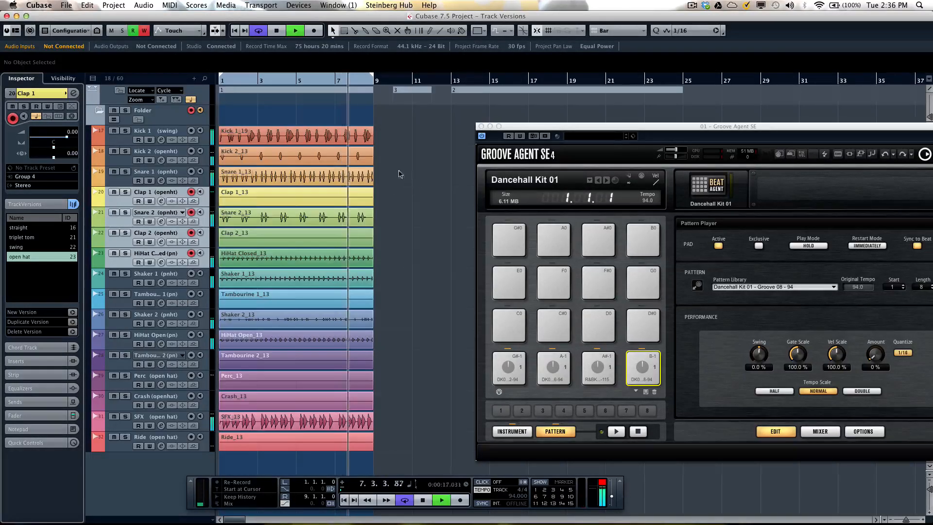
- Turn group editing back on for the drum folder, compare all four versions in playback, and stop on the straight version
left_click(115, 120)
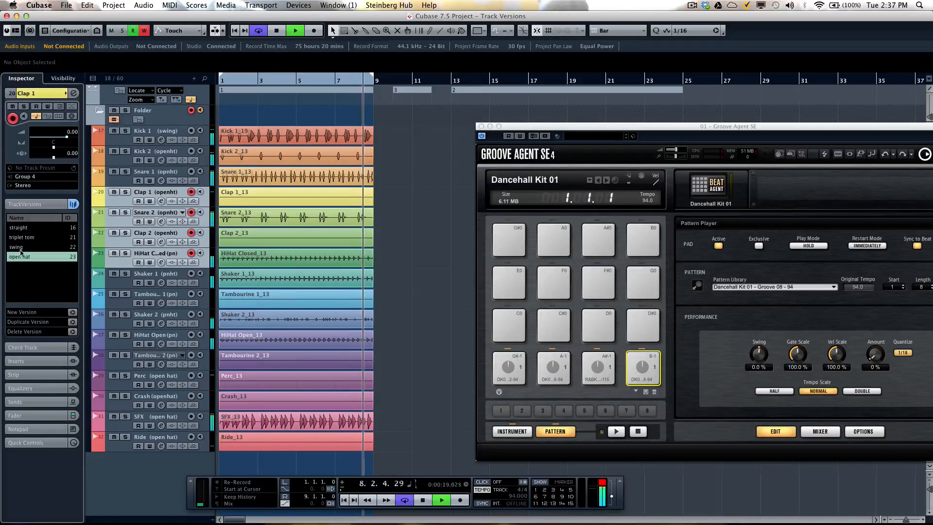
left_click(27, 229)
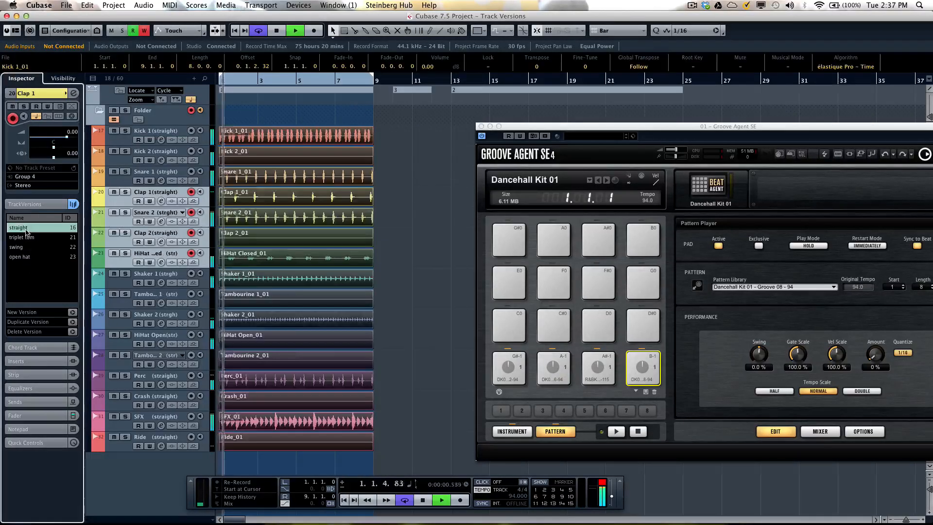
left_click(28, 237)
left_click(29, 247)
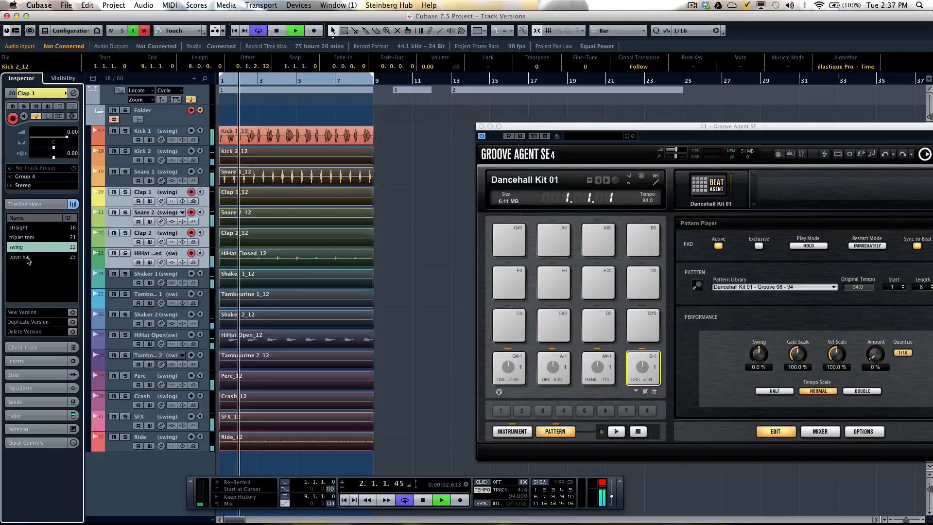
left_click(28, 258)
left_click(30, 238)
left_click(32, 228)
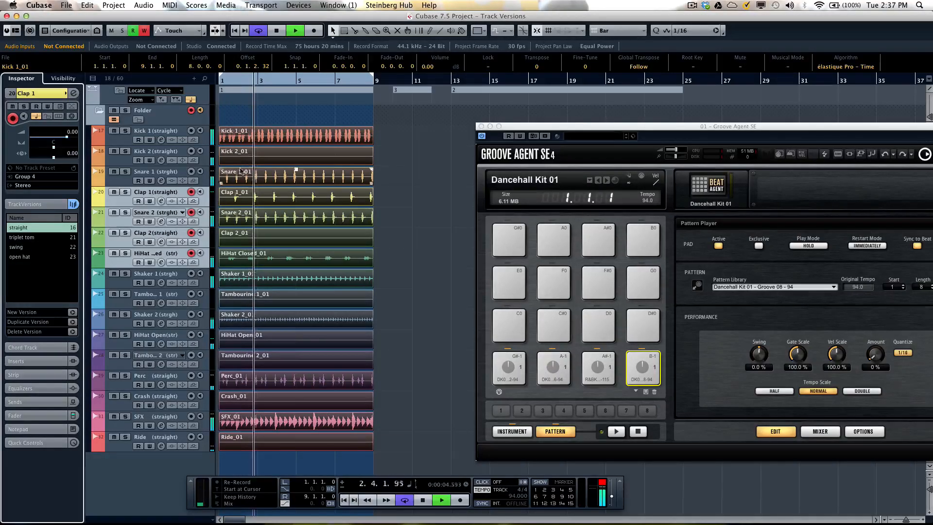
key("space")
- Duplicate the straight version of the grouped drum tracks and name the copy "comp"
left_click_drag(223, 81, 220, 99)
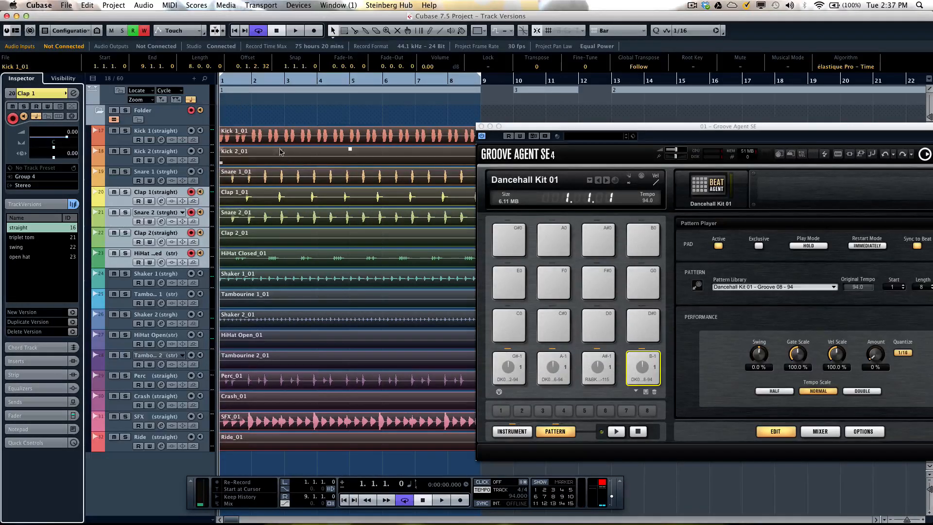
left_click(73, 322)
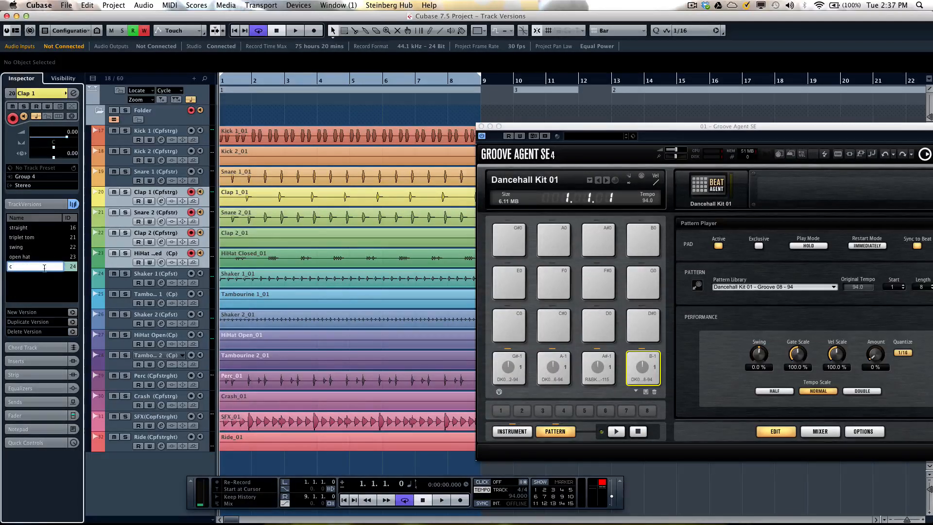
type("comp")
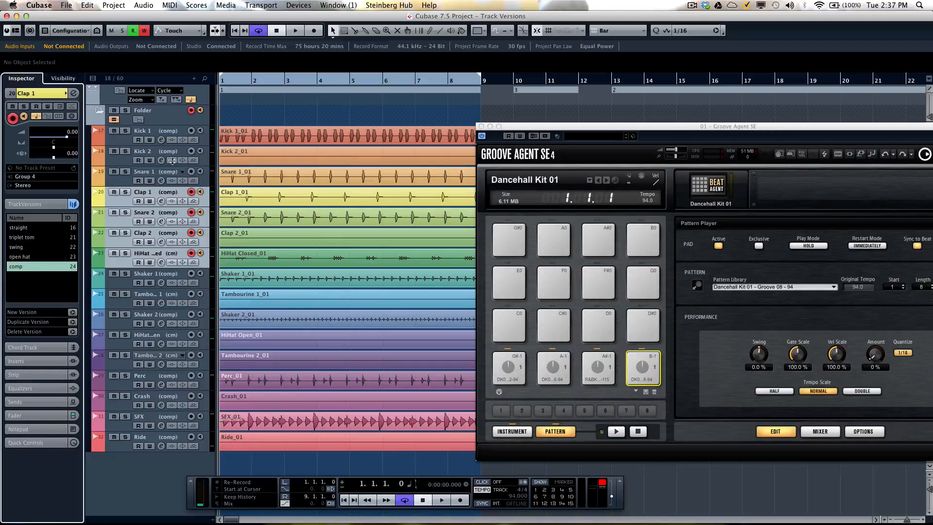
- Copy bars 3 to 5 of the triplet tom version across all drum tracks and paste them into the comp version
left_click(28, 239)
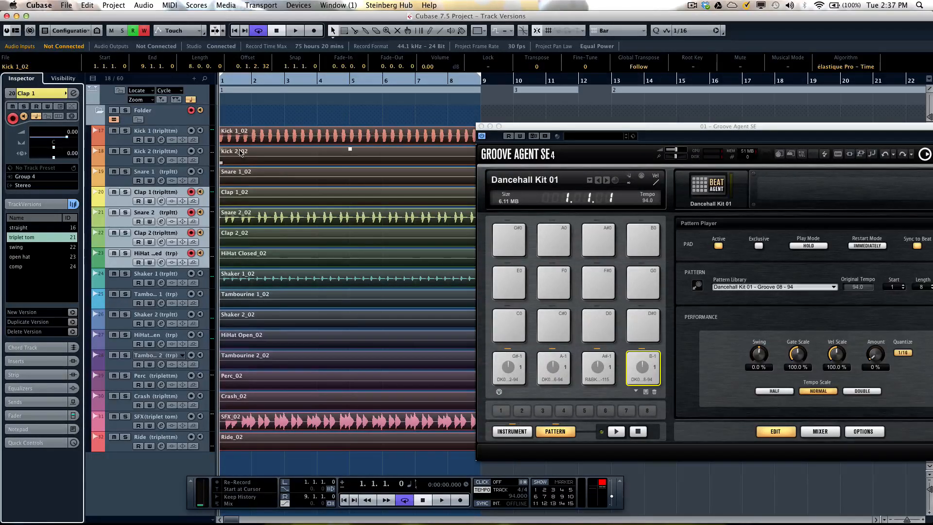
right_click(280, 147)
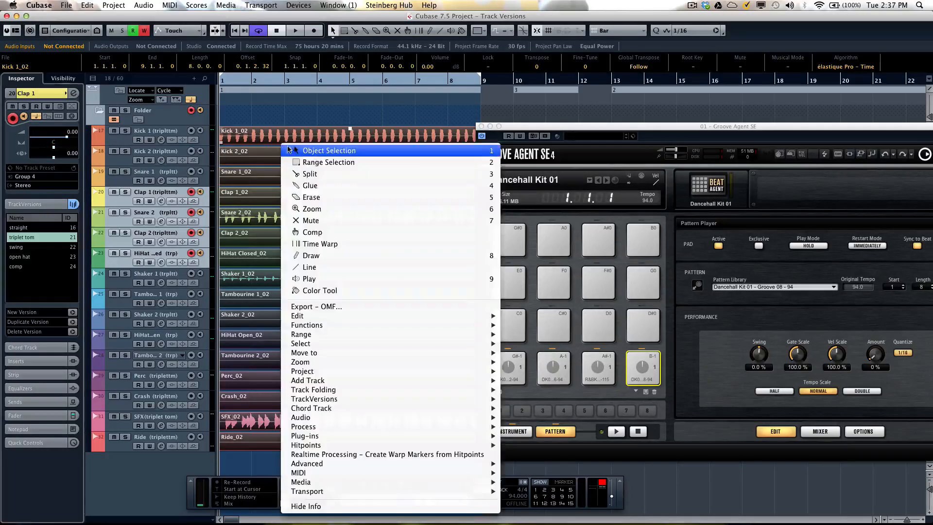
left_click(291, 157)
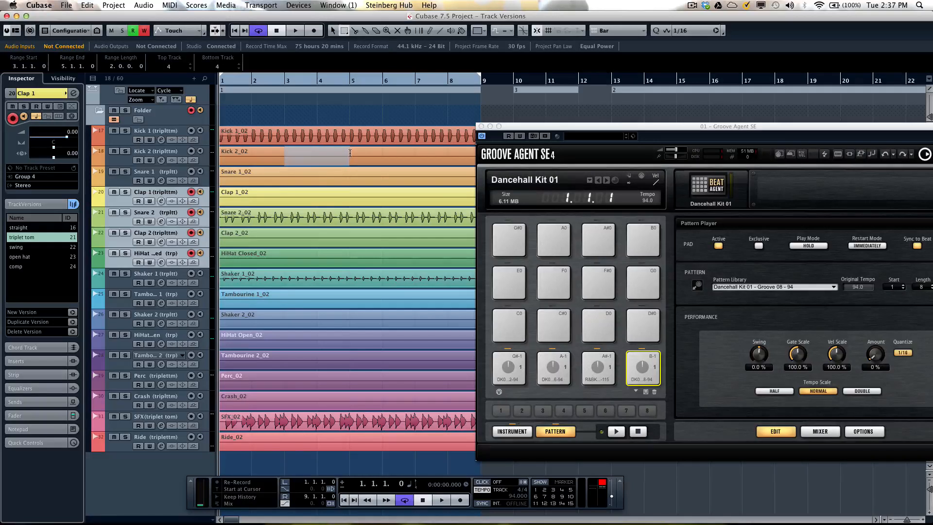
left_click_drag(350, 153, 350, 153)
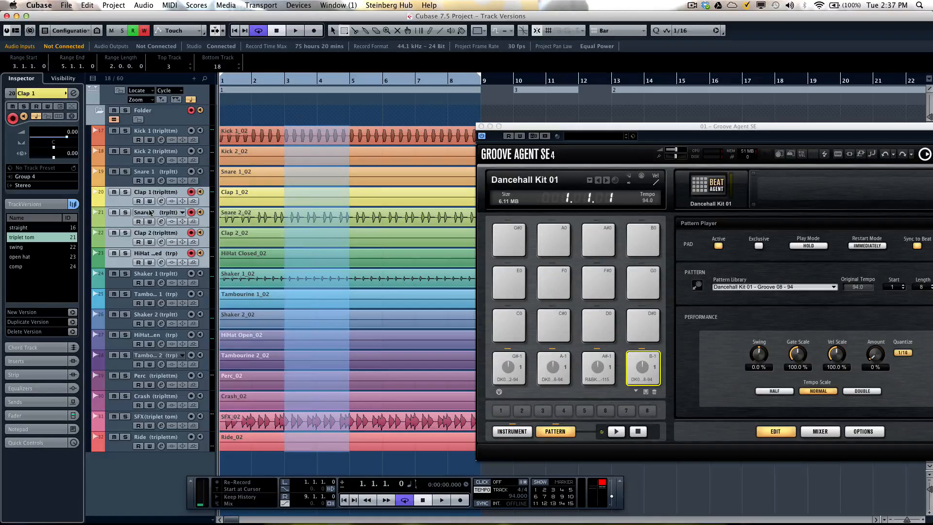
left_click(88, 5)
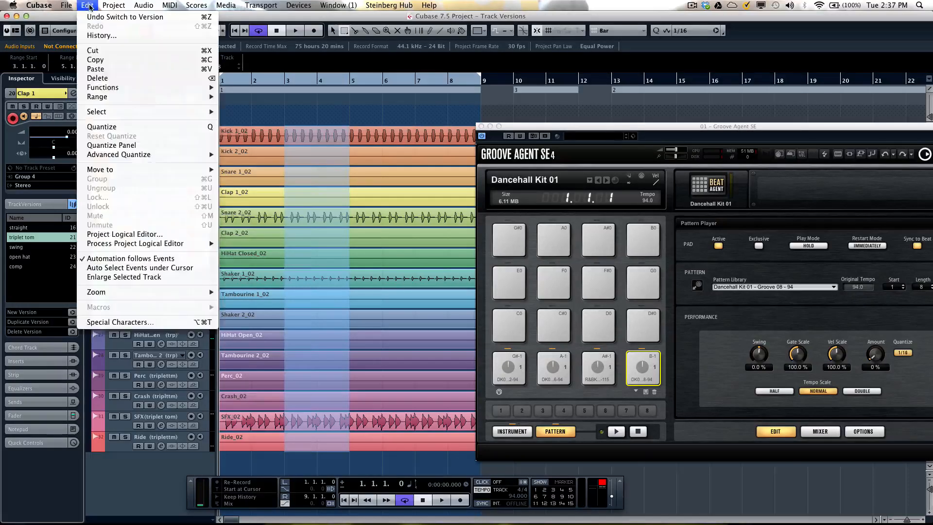
left_click(99, 62)
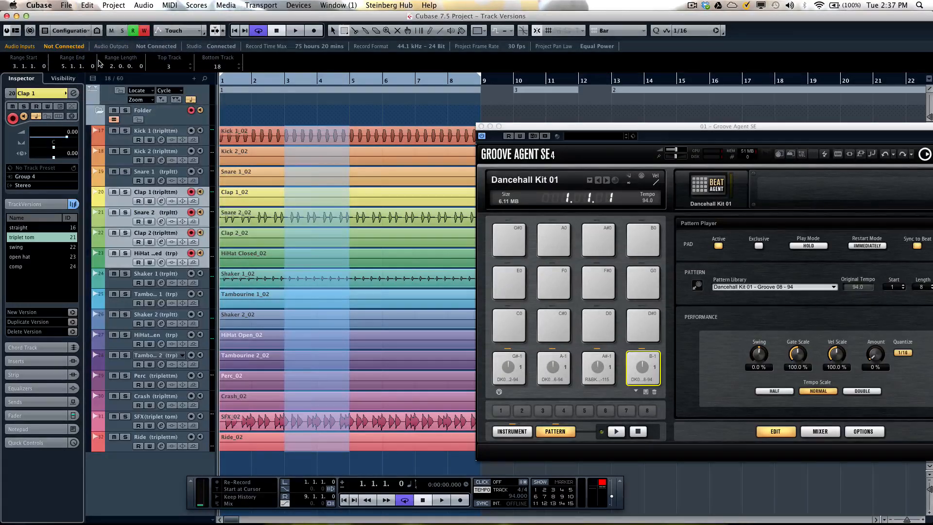
left_click(22, 266)
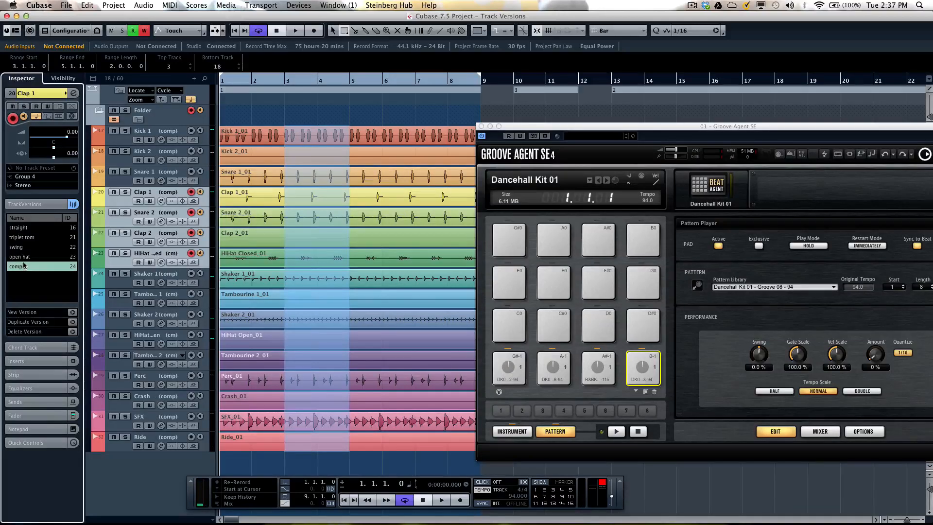
key("super+v")
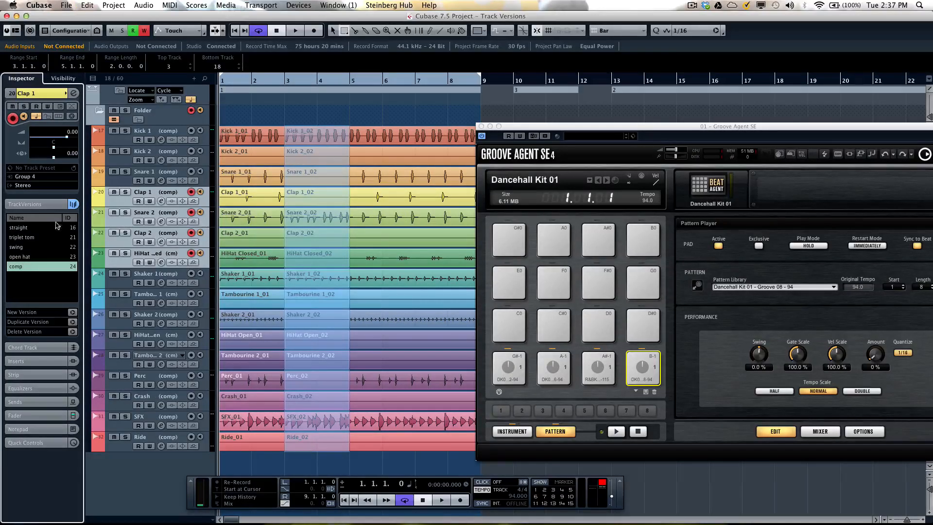
- Copy bars 5 to 7 of the swing version across all drum tracks and paste them into the comp version
left_click(20, 247)
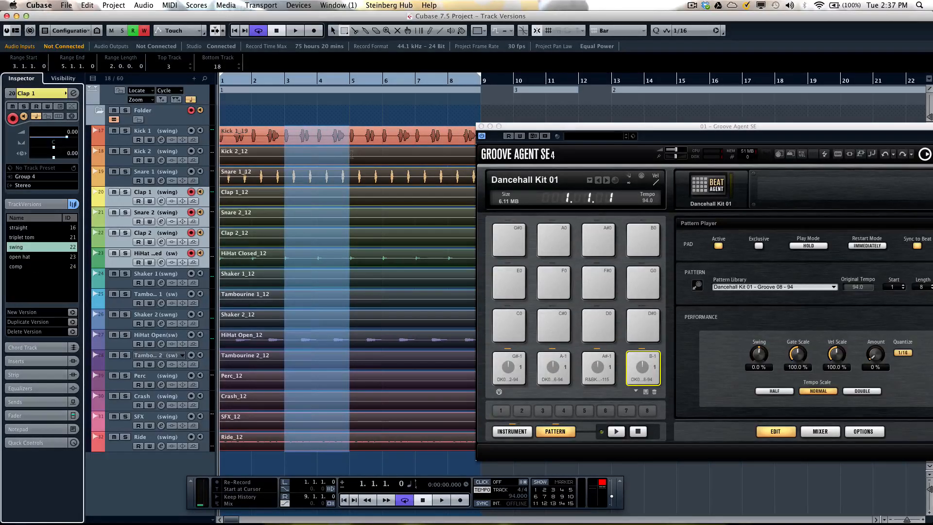
left_click_drag(351, 154, 410, 155)
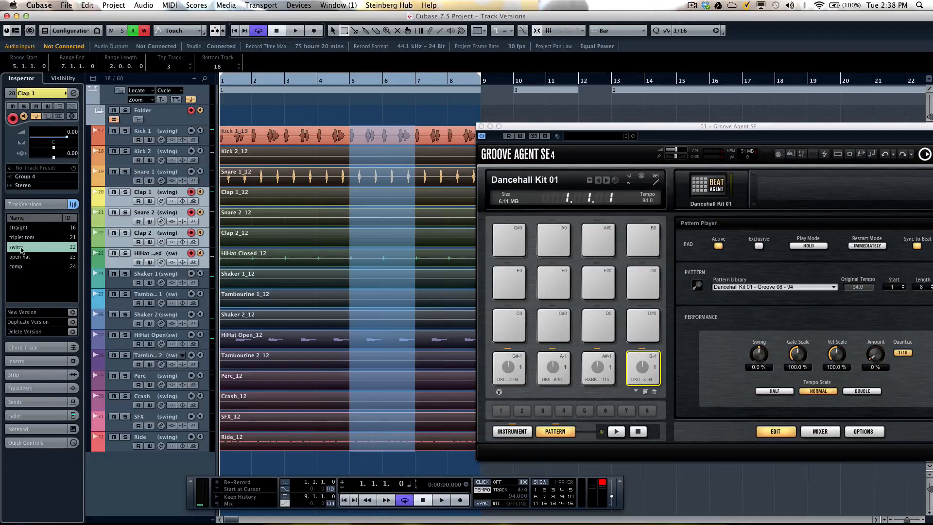
left_click(17, 267)
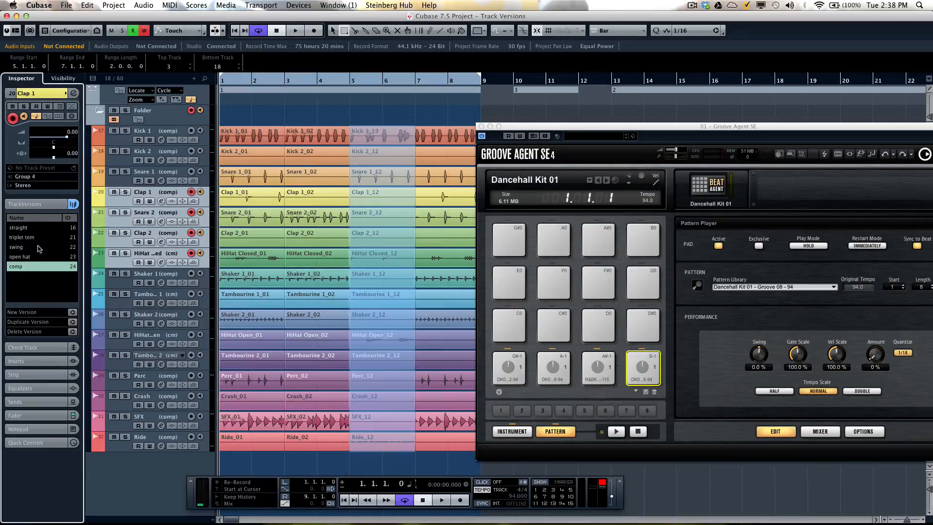
- Copy bars 7 to 9 of the open hat version across all drum tracks and paste them into the comp version
left_click(24, 257)
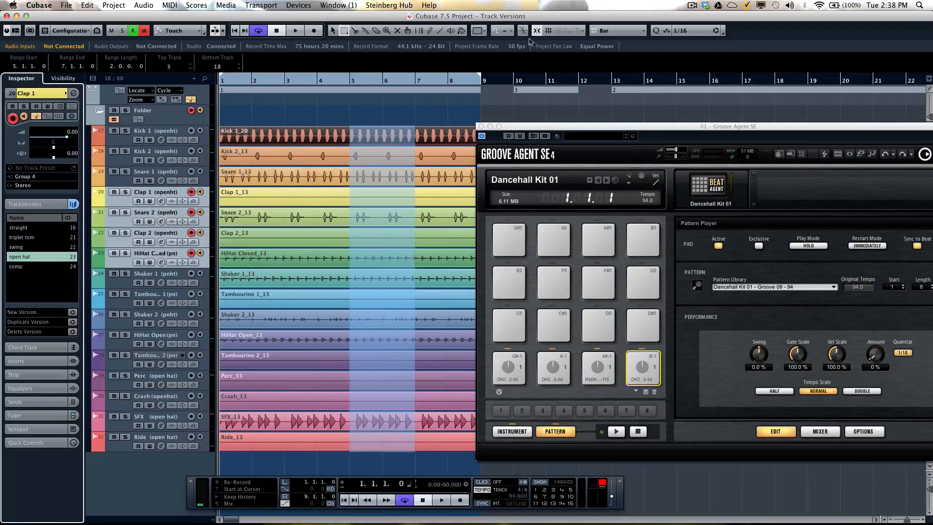
left_click(417, 131)
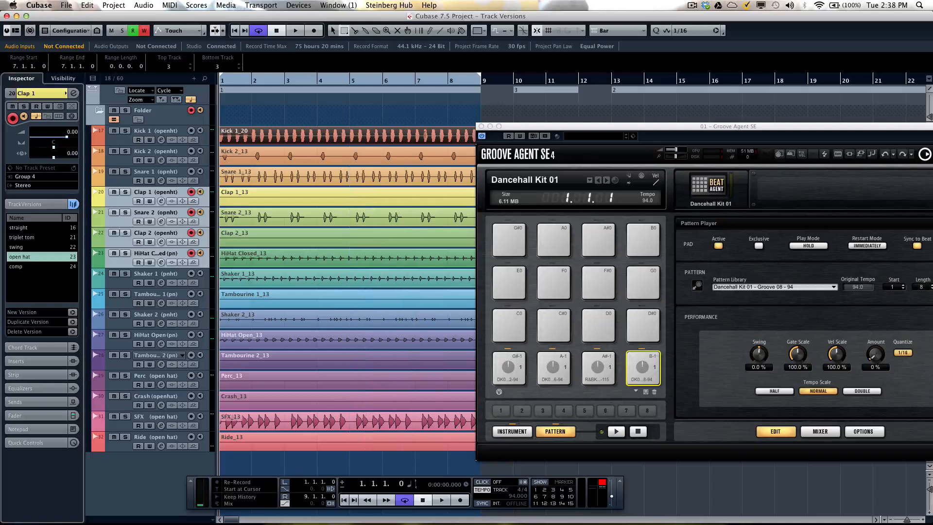
left_click_drag(476, 136, 477, 141)
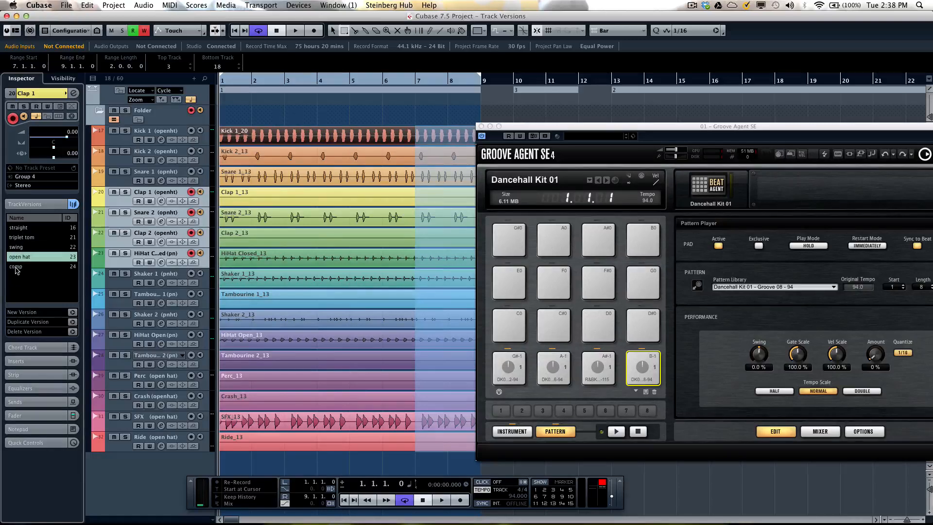
left_click(16, 267)
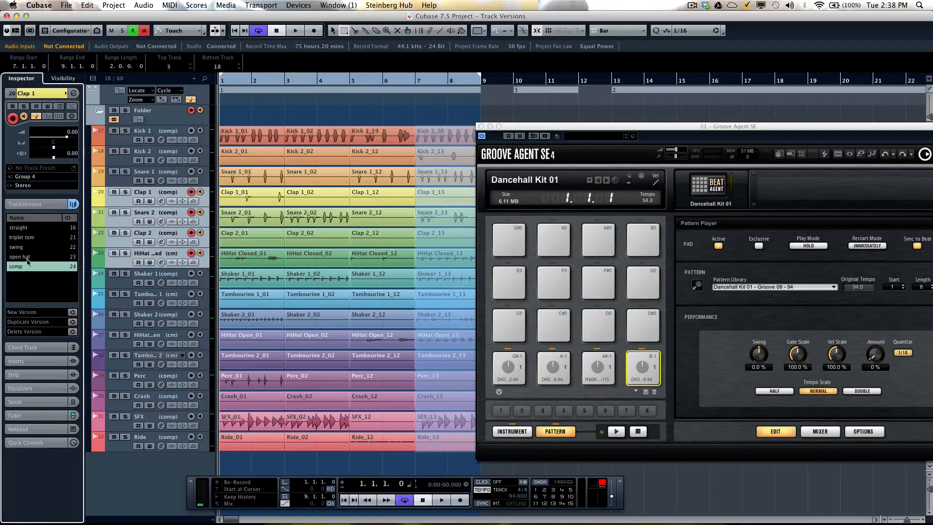
- Play the assembled comp version through its last section, then stop playback
left_click_drag(231, 81, 198, 81)
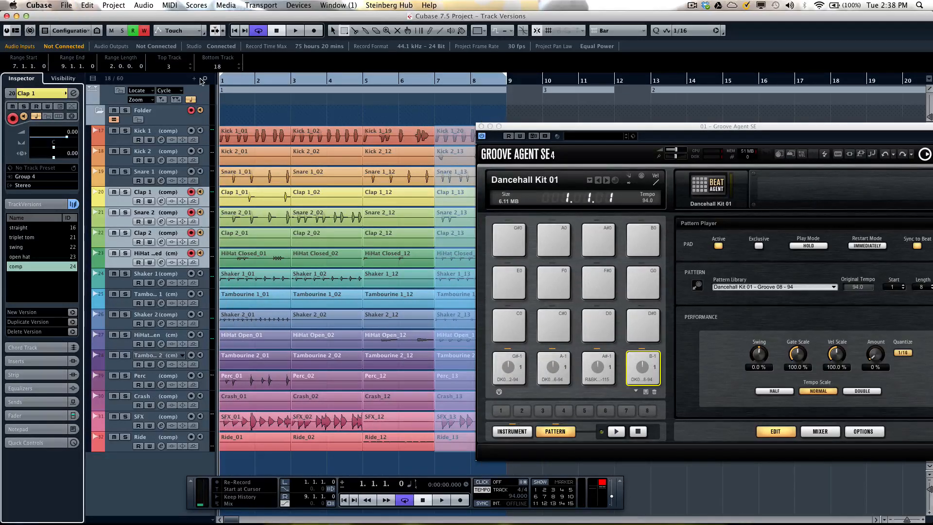
key("space")
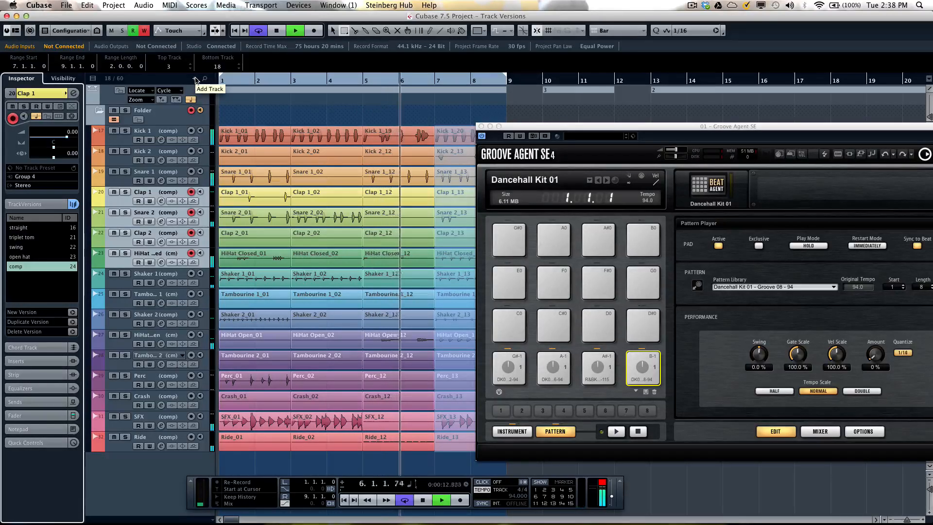
key("g")
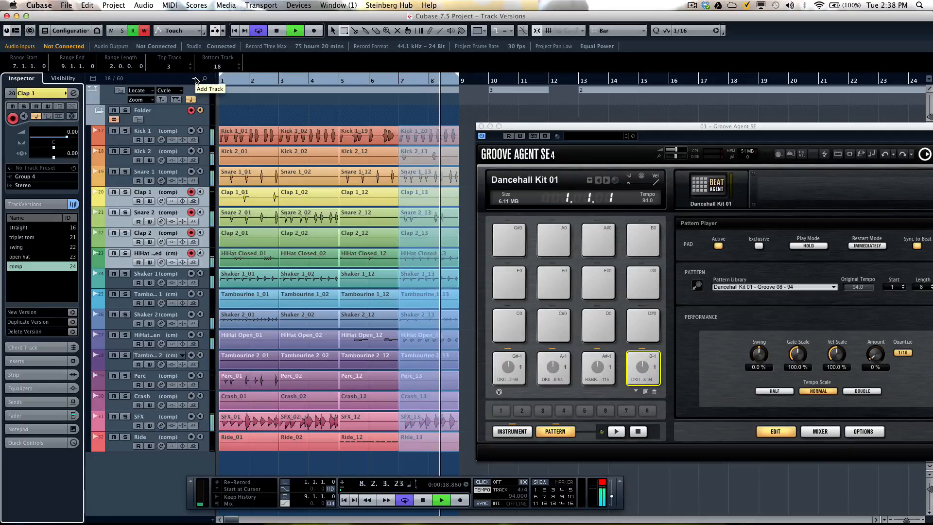
key("space")
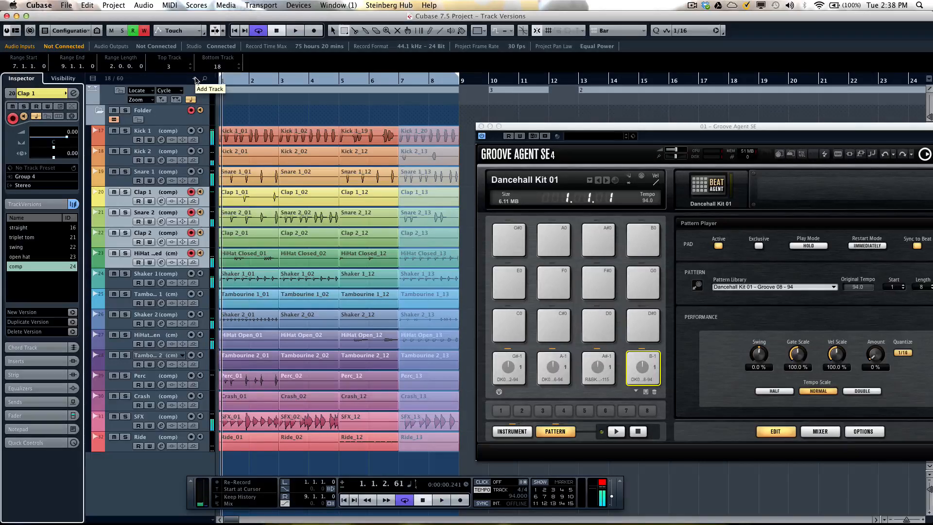
- Switch back to the Object Selection tool and set the locators to cycle marker 3, spanning bars 10 to 12
right_click(510, 91)
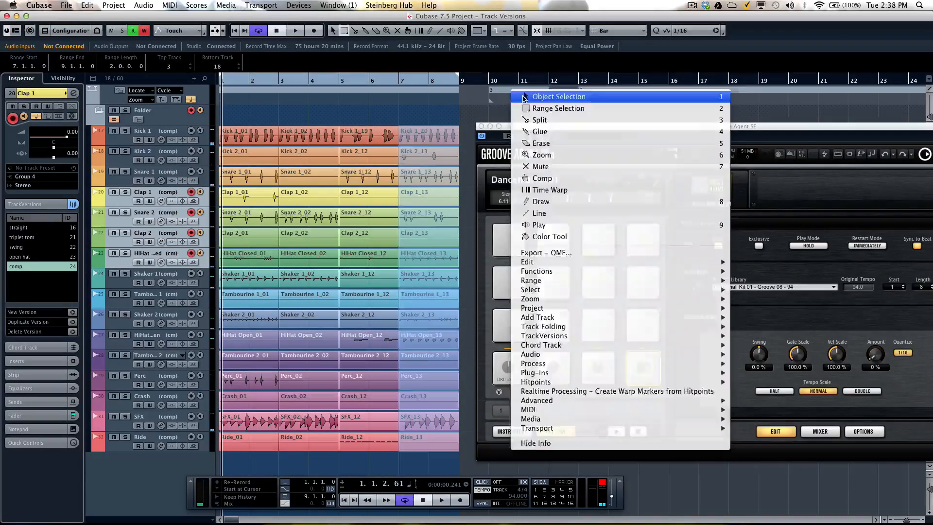
left_click(510, 94)
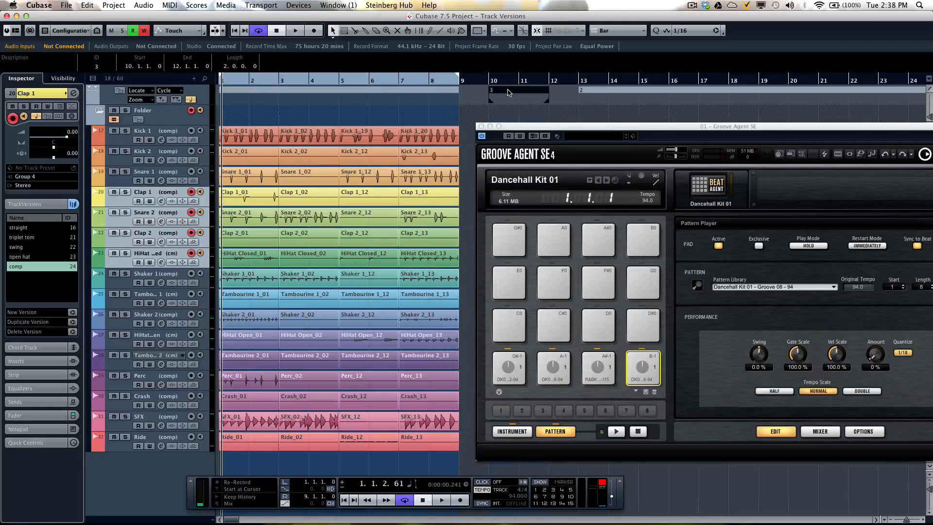
key("p")
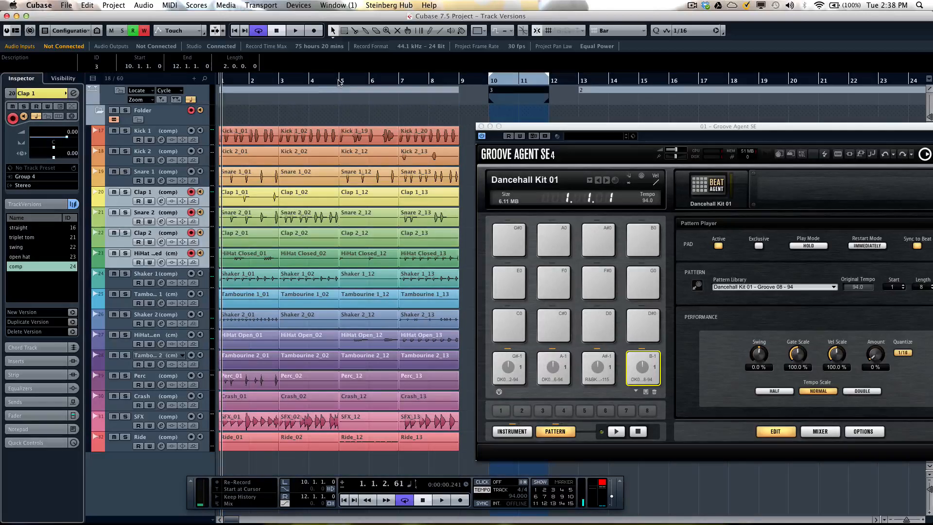
left_click(293, 82)
key("space")
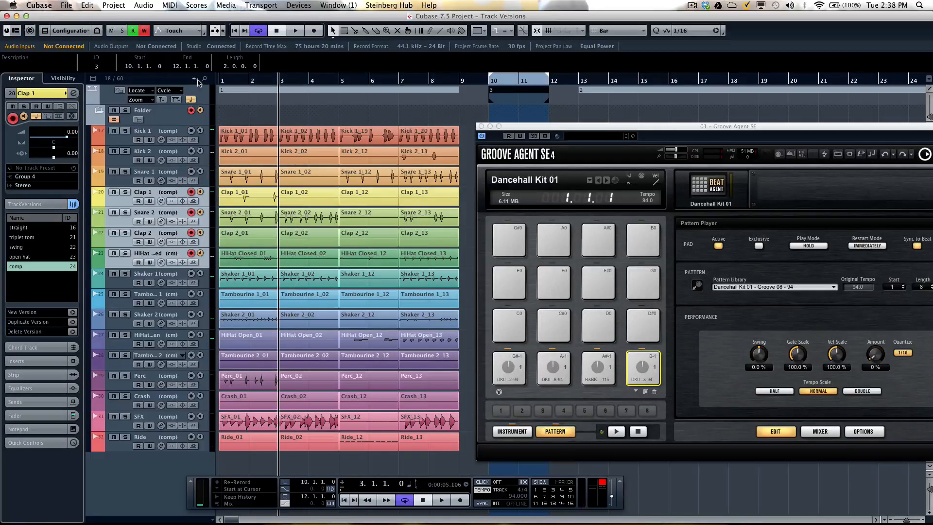
- Load the "kick" track visibility configuration and select the KICK track
left_click(78, 33)
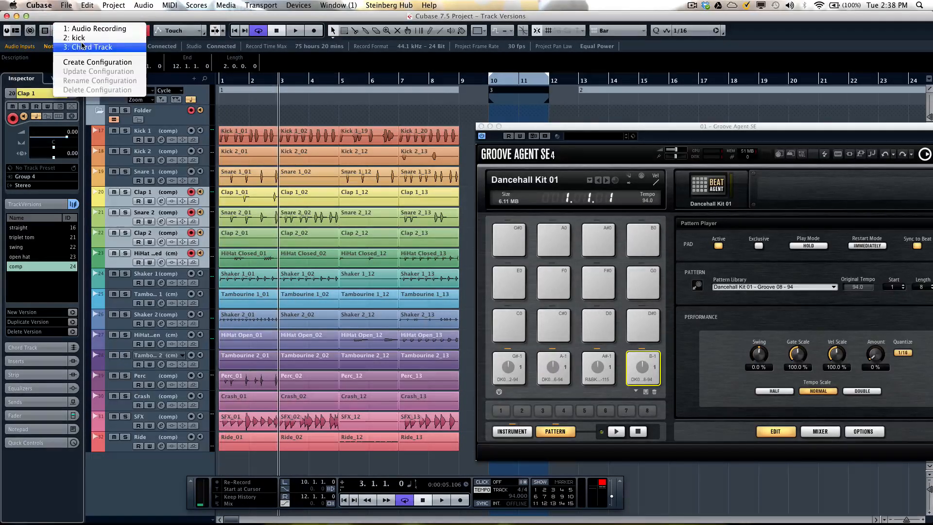
left_click(84, 39)
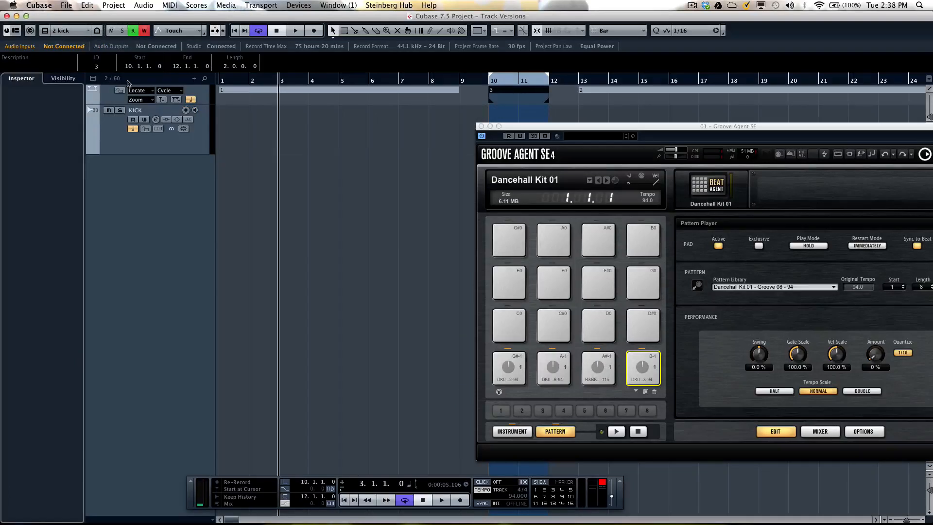
left_click(120, 145)
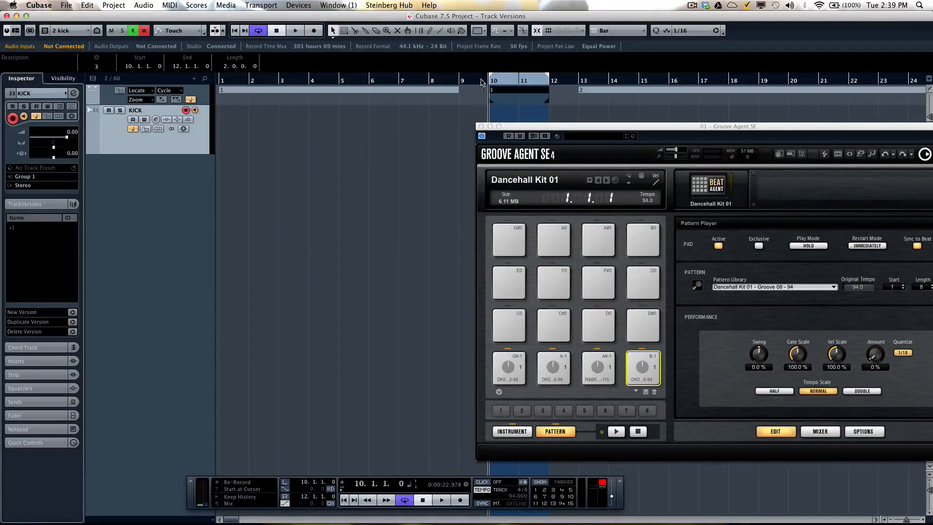
- Move the Groove Agent SE window and the transport panel clear of the recording area and start the pattern player
left_click_drag(556, 129, 524, 170)
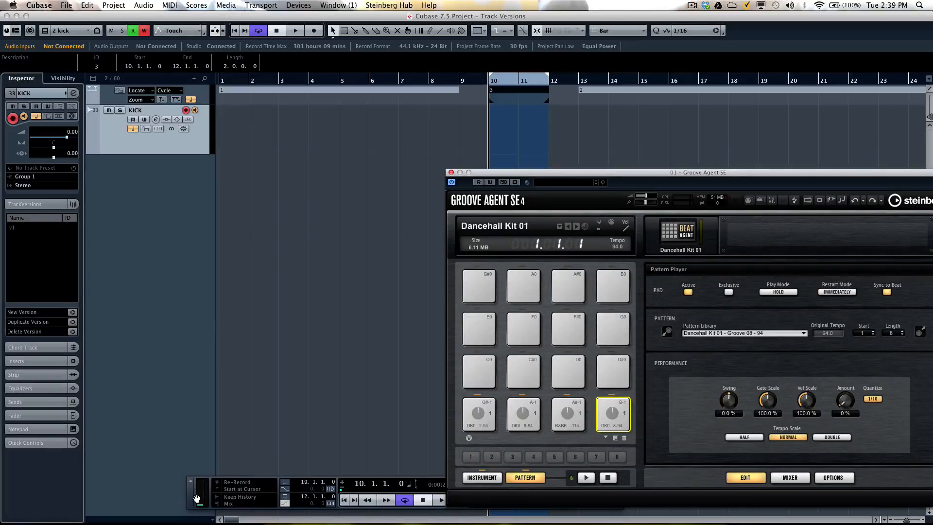
left_click_drag(197, 499, 176, 502)
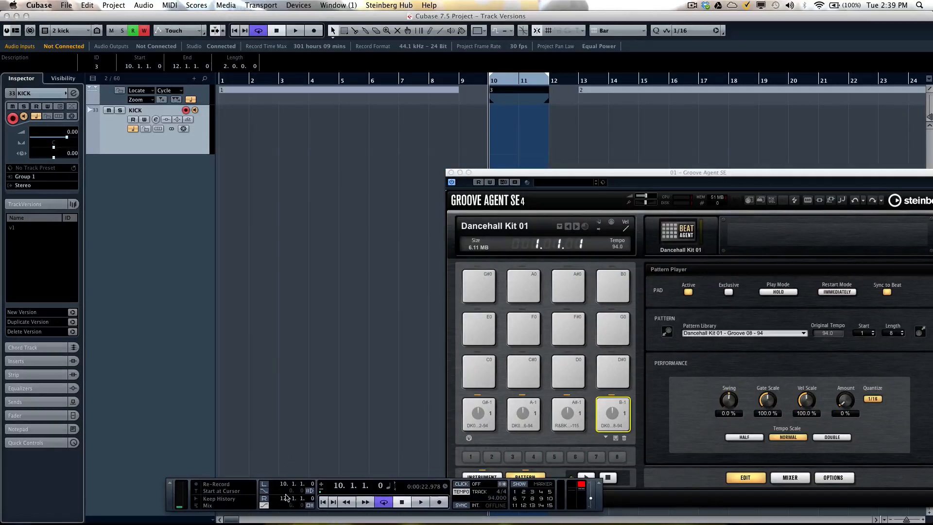
left_click(587, 477)
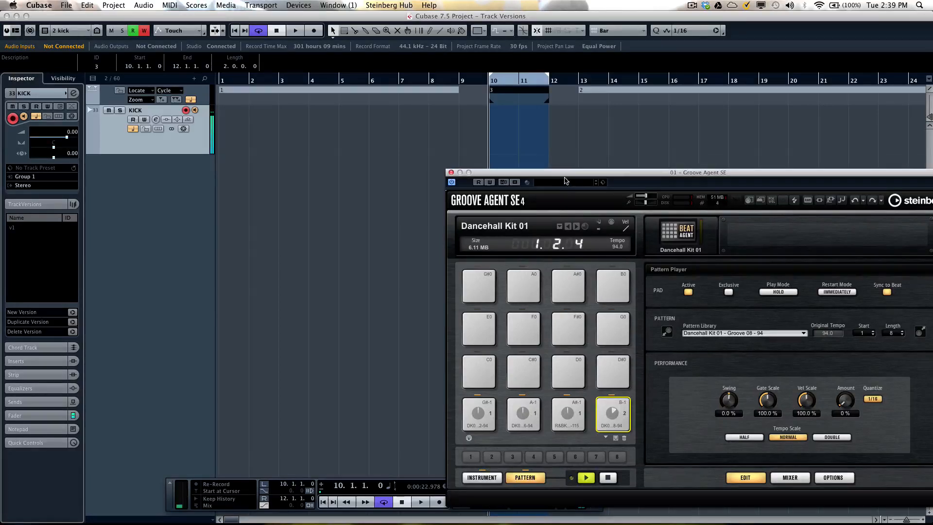
left_click_drag(567, 177, 641, 178)
- Cycle-record takes on the KICK track from bar 10, switching Groove Agent patterns through pads G#-1, A-1 and A#-1, and stop recording
key("h")
key("h")
key("h")
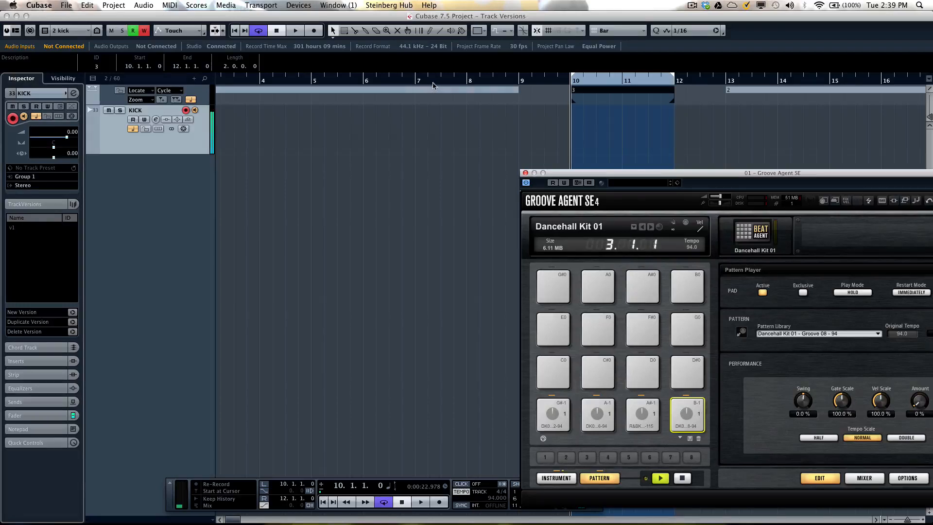
left_click_drag(434, 84, 621, 80)
left_click_drag(807, 78, 913, 79)
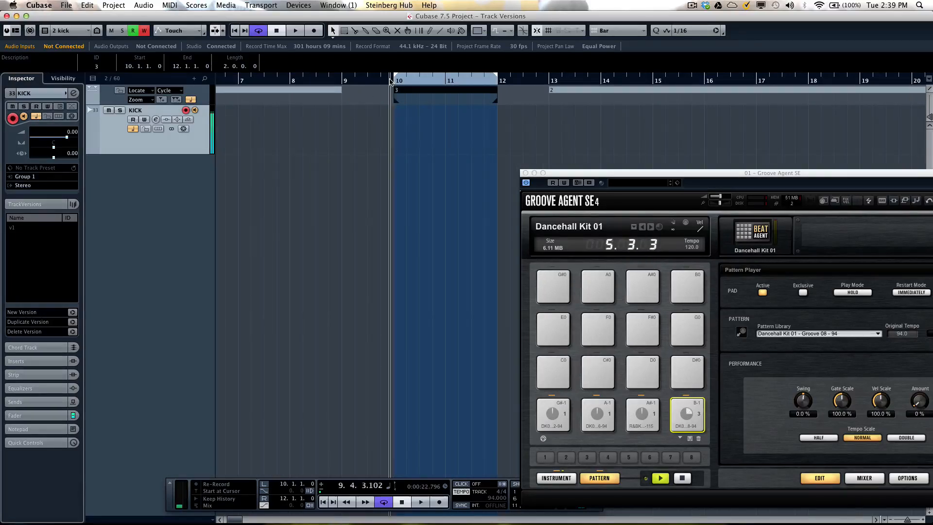
left_click(391, 81)
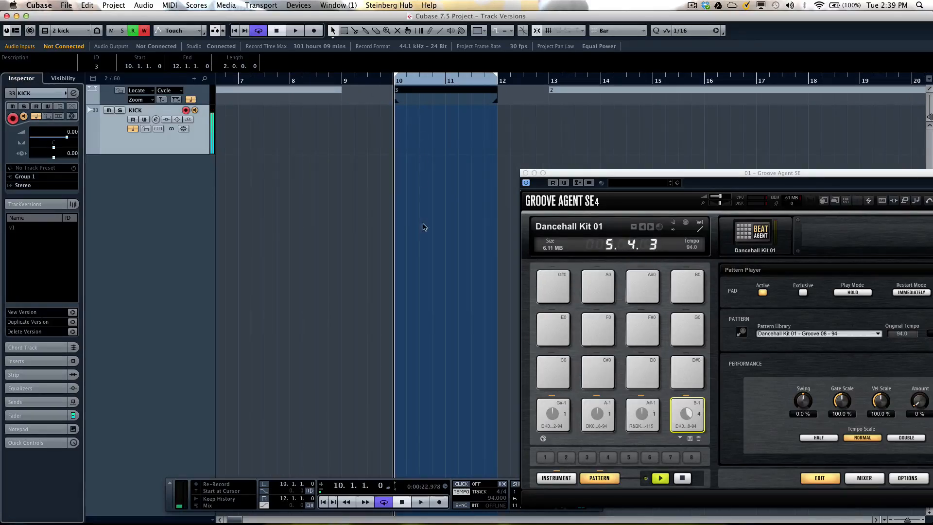
left_click(439, 502)
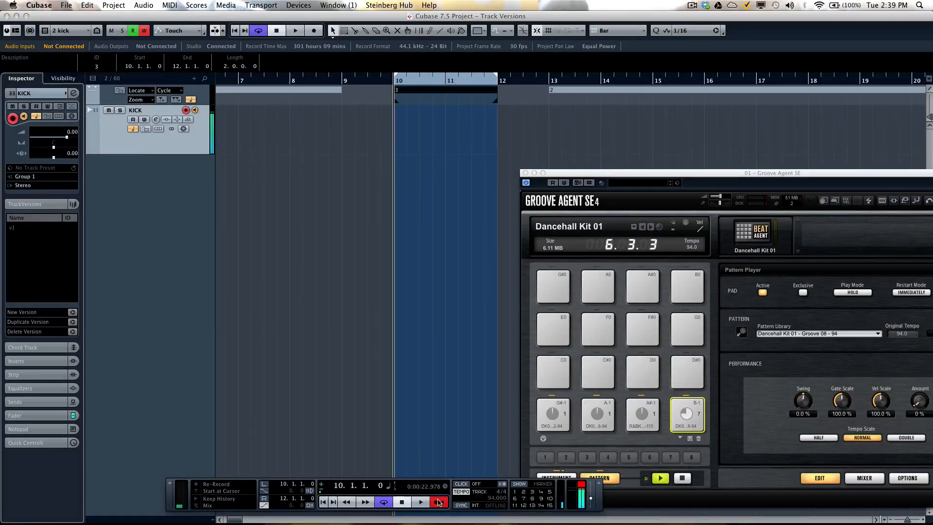
left_click(559, 412)
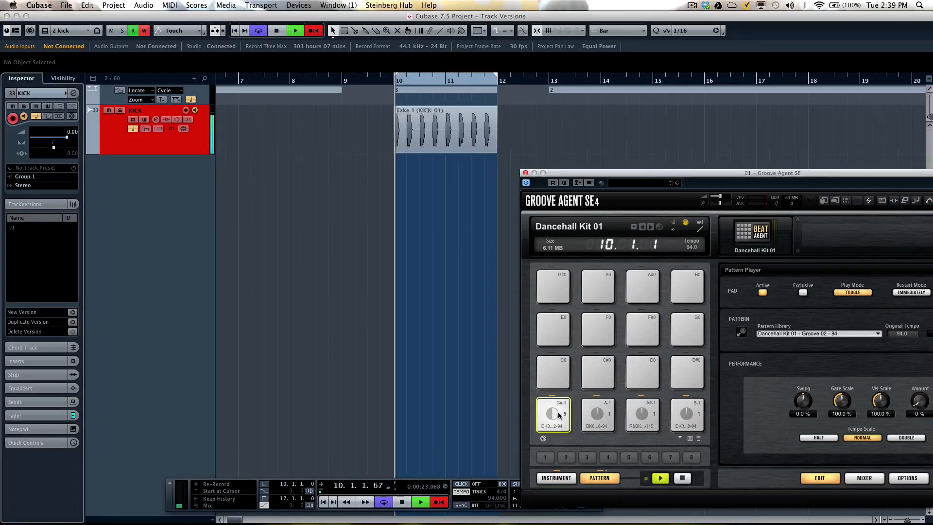
left_click(583, 410)
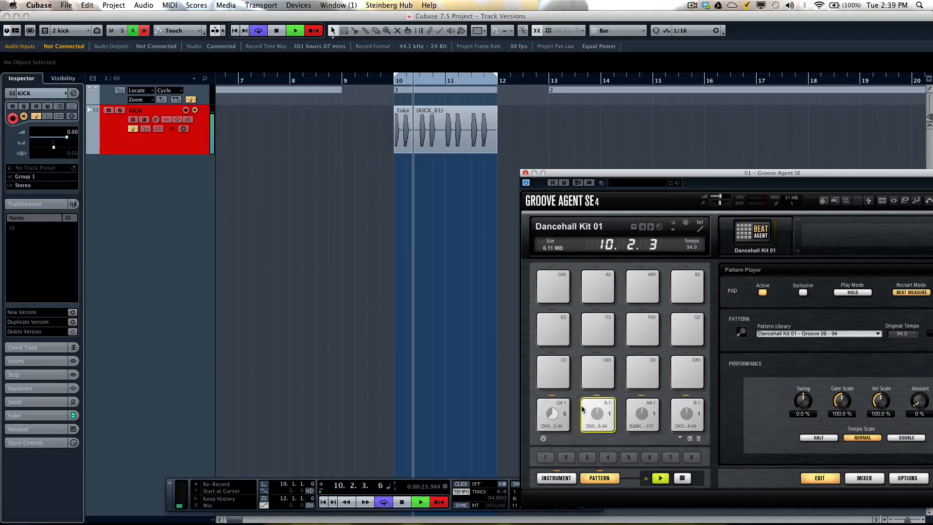
left_click(641, 415)
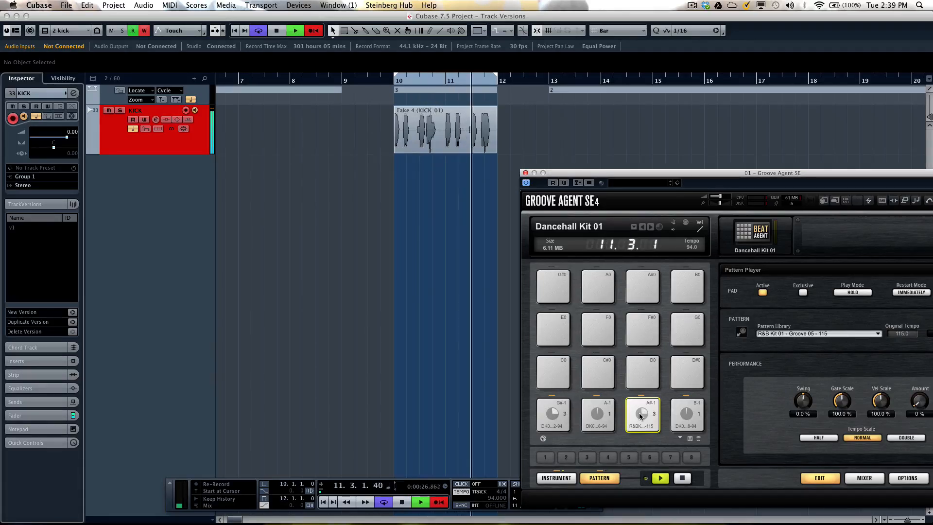
key("space")
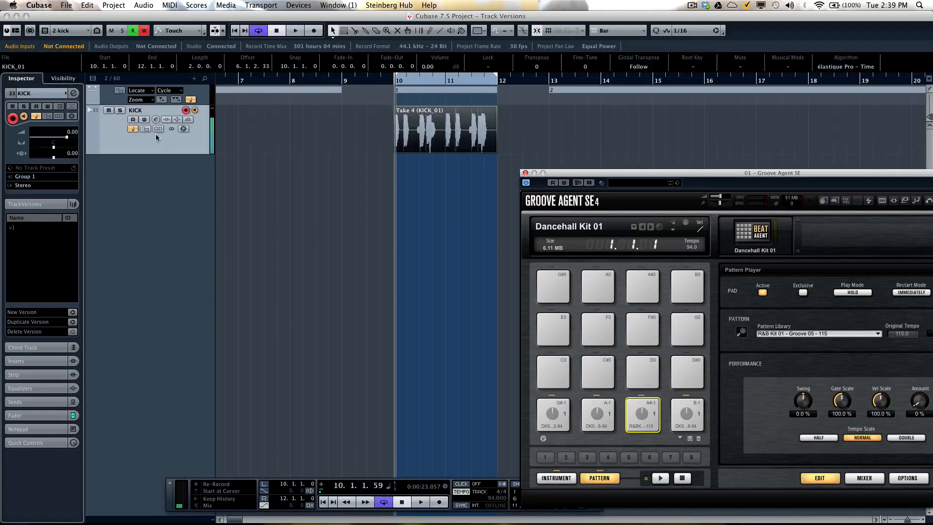
- Show the KICK track's lanes and comp the takes, using Take 3 for bar 10 and Take 2 for bar 11
left_click(158, 129)
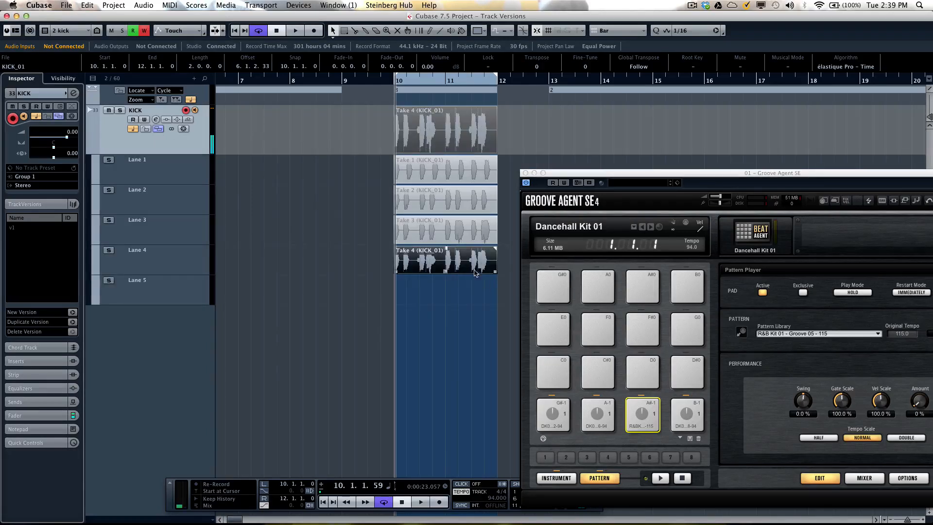
right_click(380, 256)
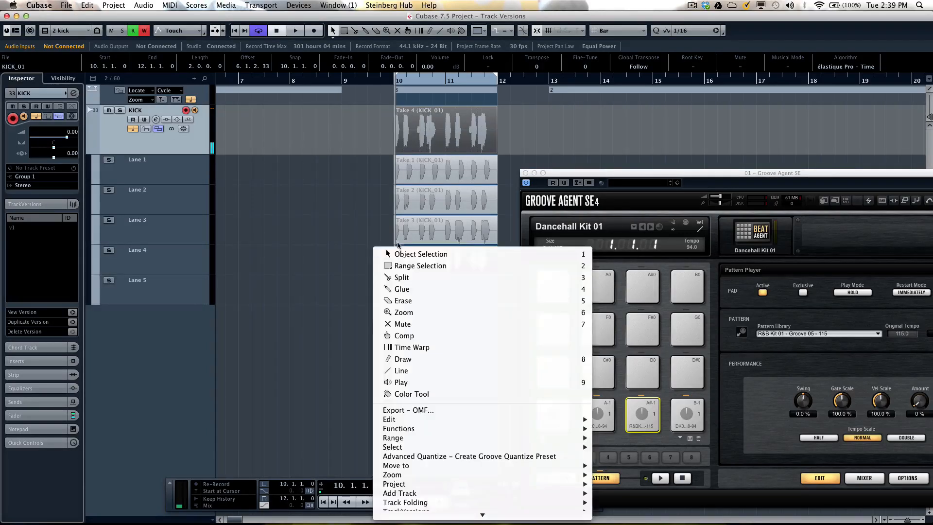
left_click(421, 336)
left_click(418, 235)
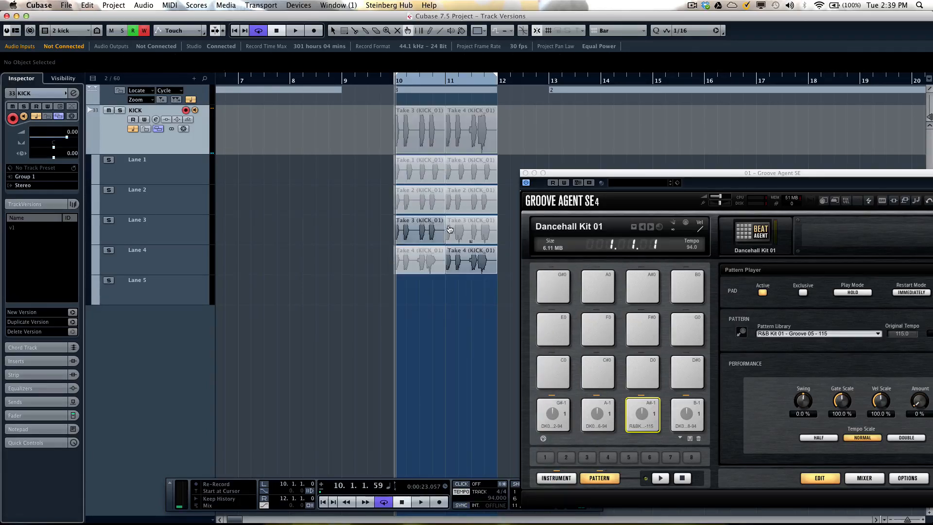
left_click(461, 227)
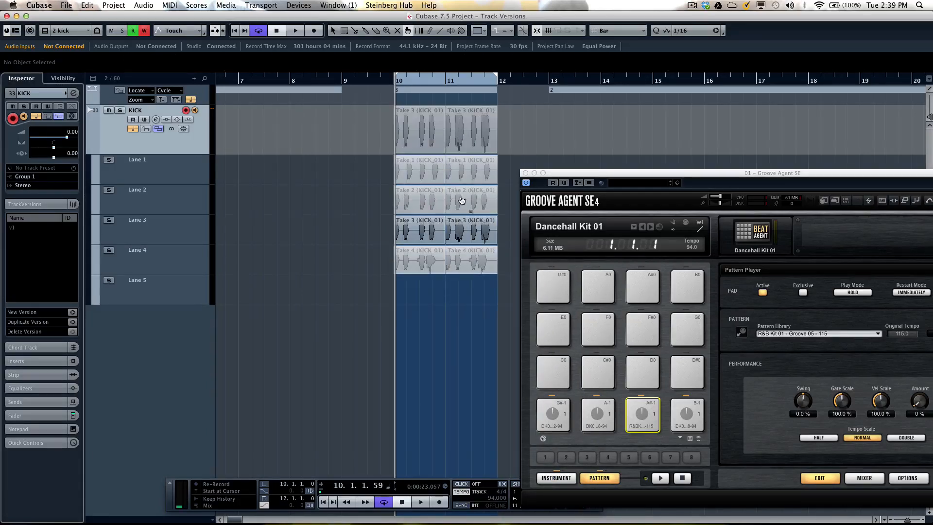
left_click(471, 201)
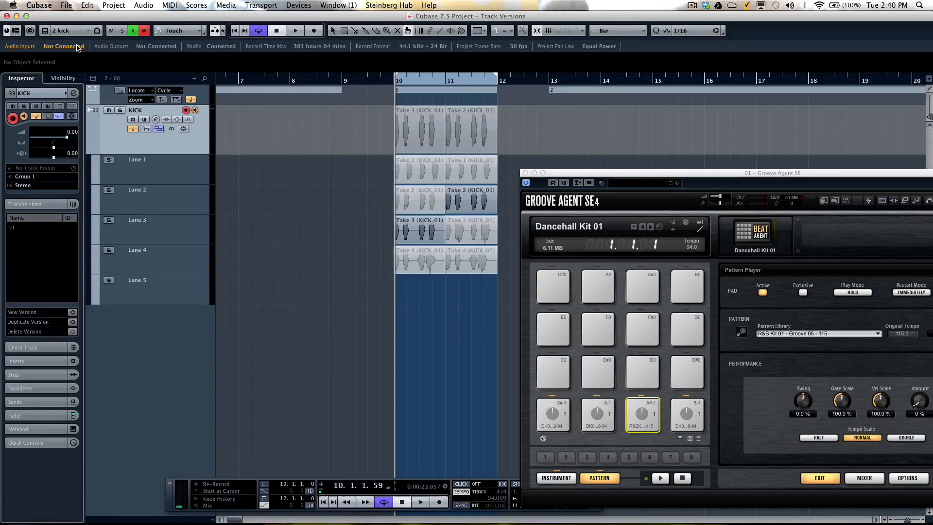
- Create track versions from the KICK track's lanes and check the remaining TrackVersions commands
left_click(111, 4)
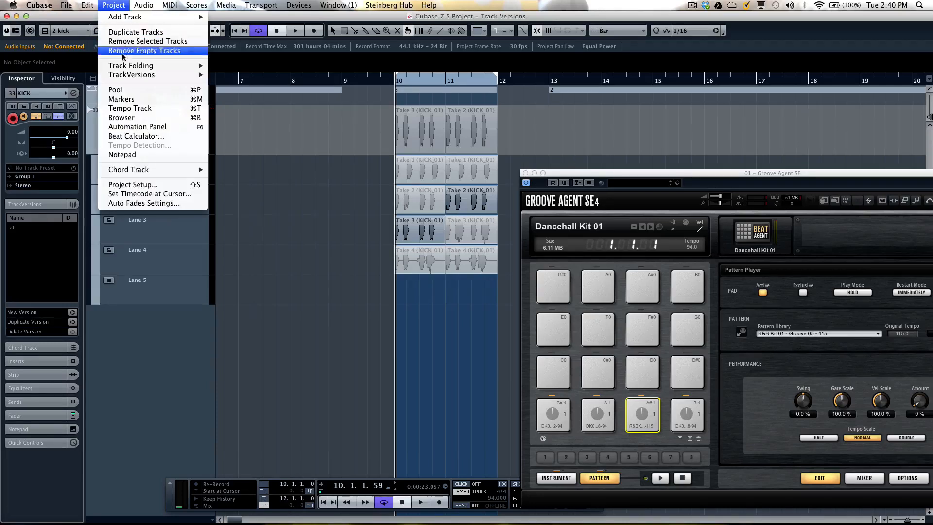
mouse_move(126, 77)
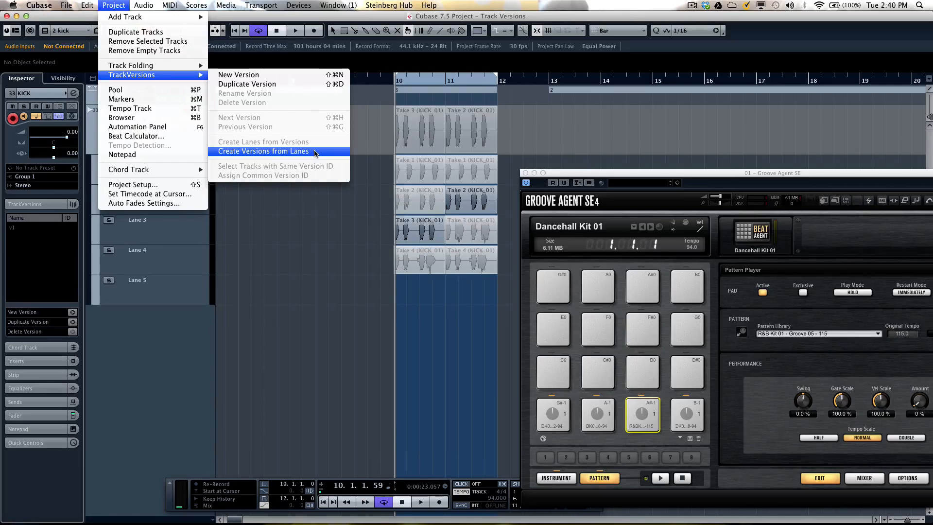
left_click(288, 152)
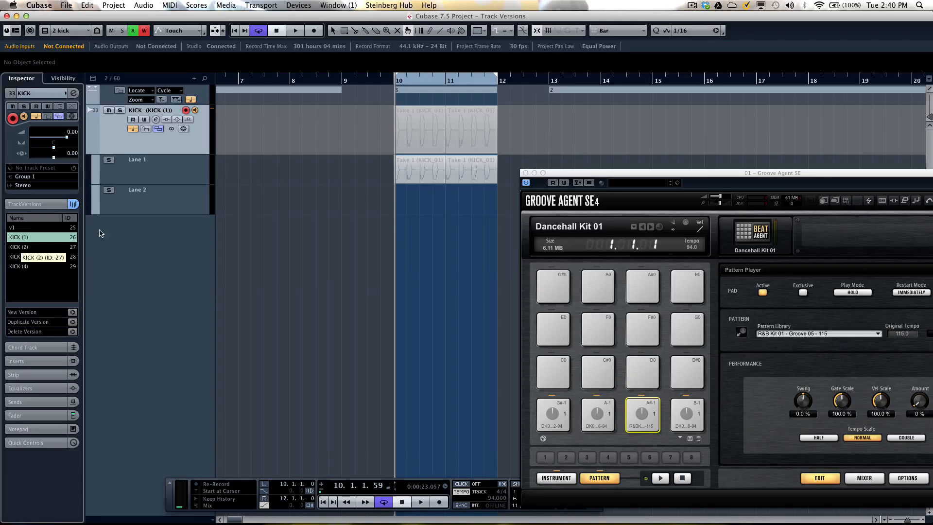
left_click(118, 5)
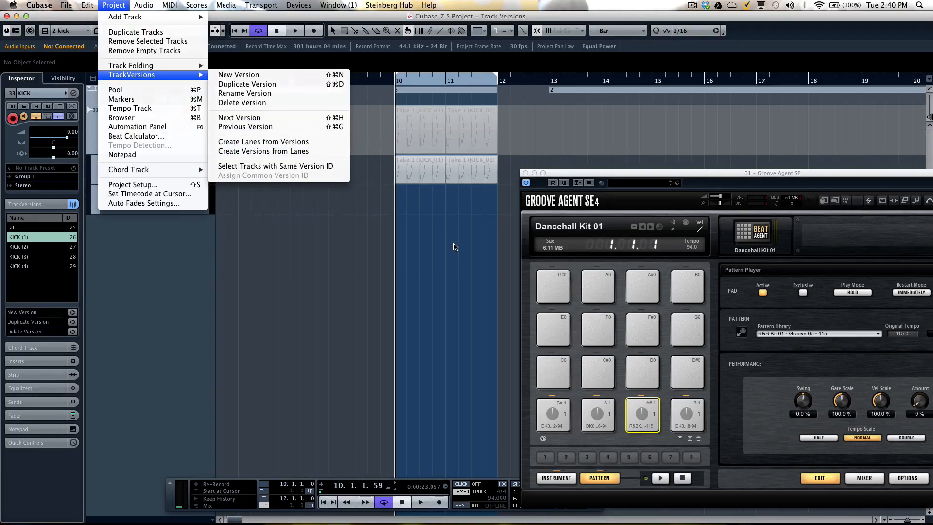
left_click(455, 247)
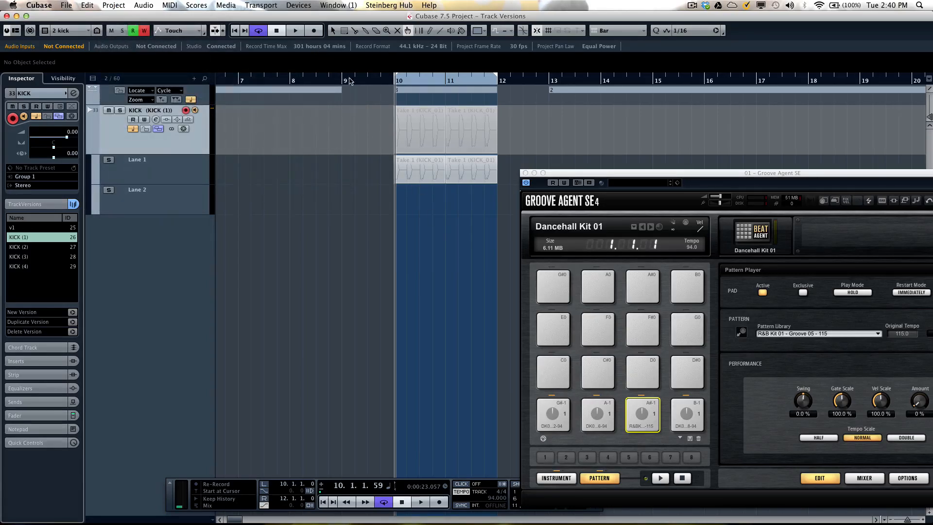
- Load the "Chord Track" visibility configuration and start playback from bar 13
left_click_drag(357, 81, 330, 50)
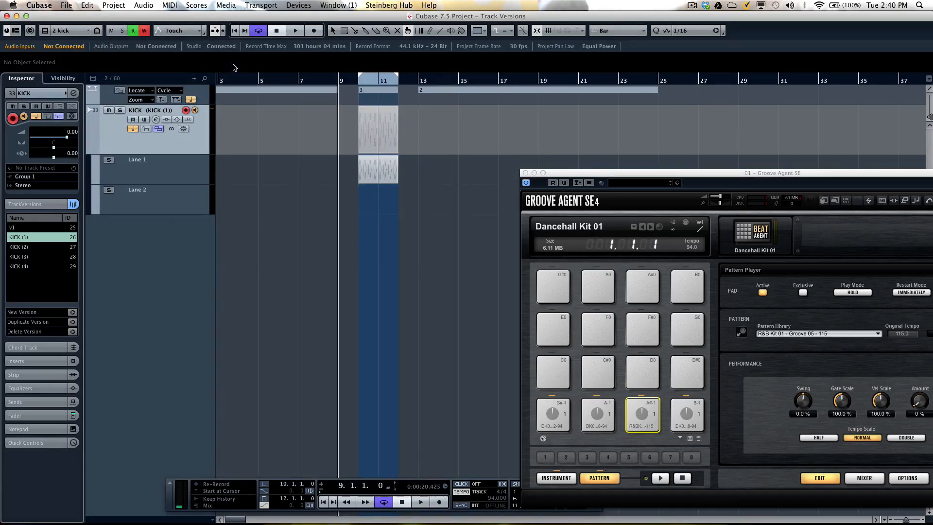
left_click(86, 31)
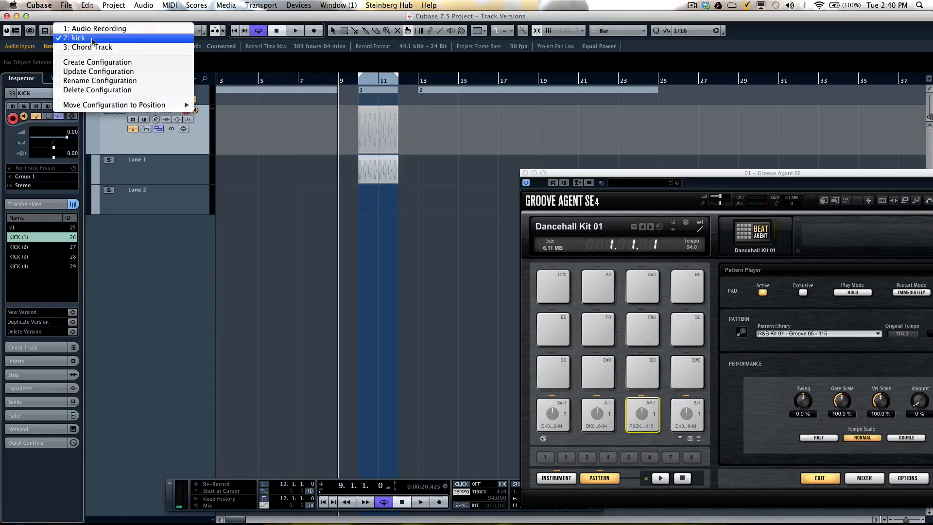
left_click(119, 48)
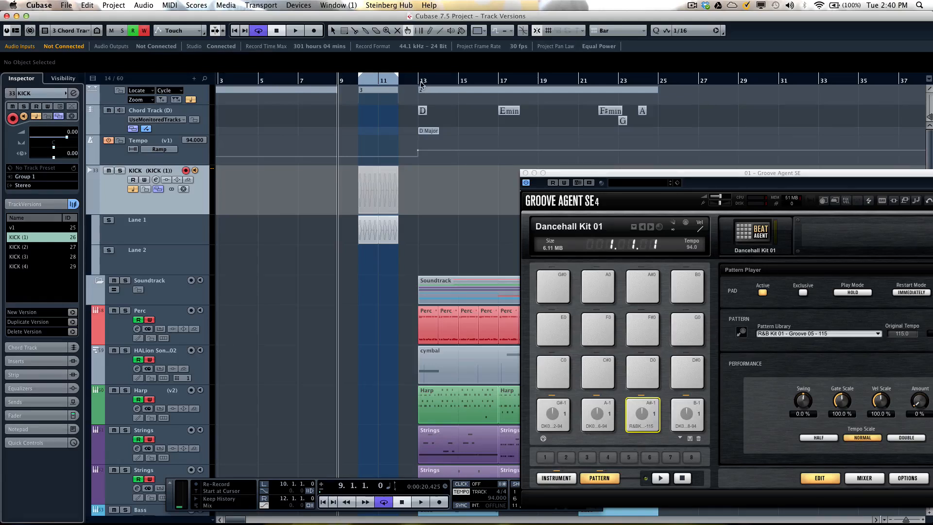
left_click_drag(351, 82, 208, 80)
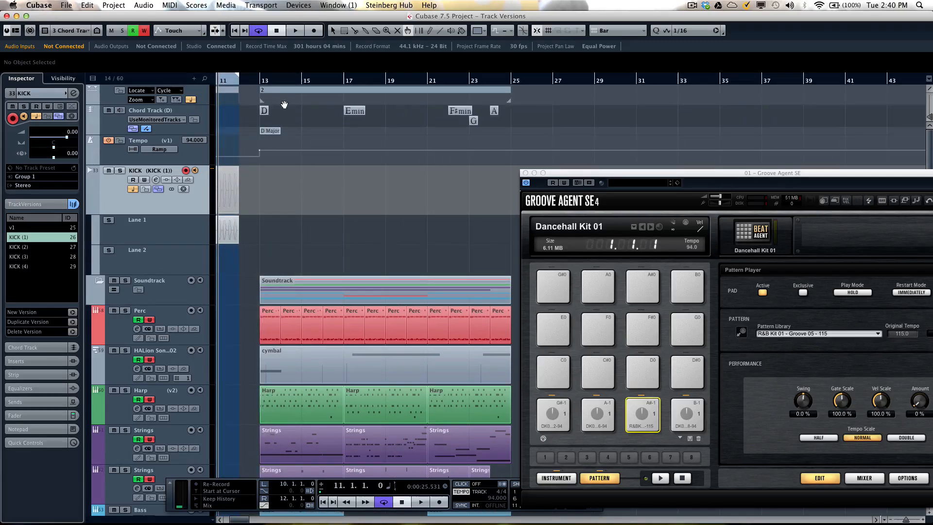
left_click(258, 83)
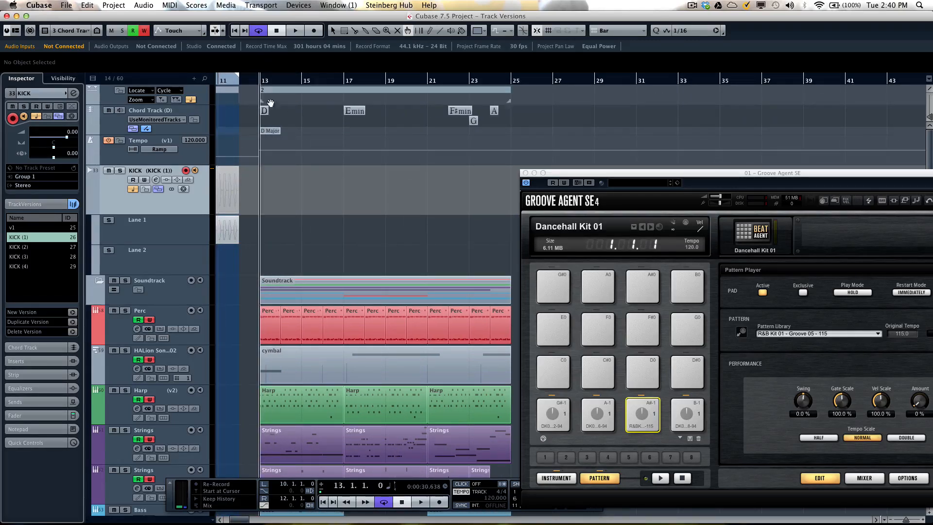
key("space")
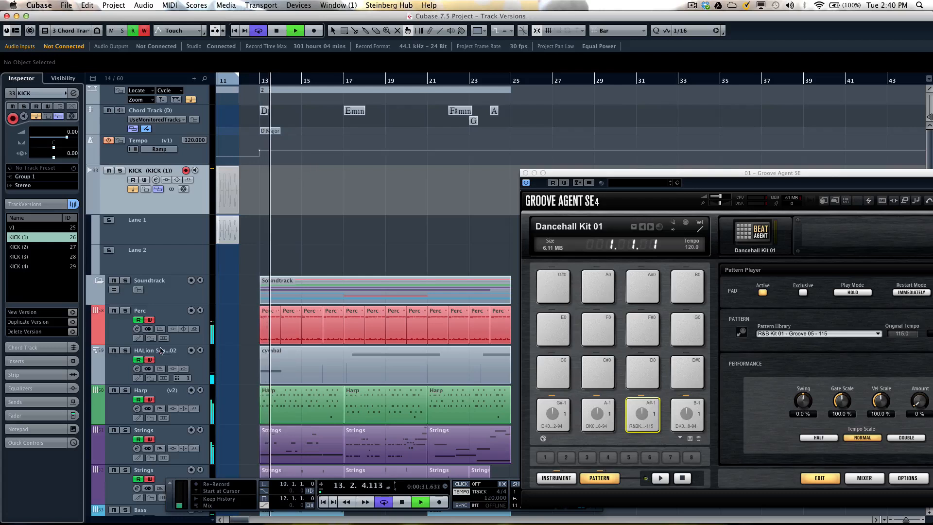
- Audition version v1 of the Harp track during playback and return the track to v2
left_click(183, 391)
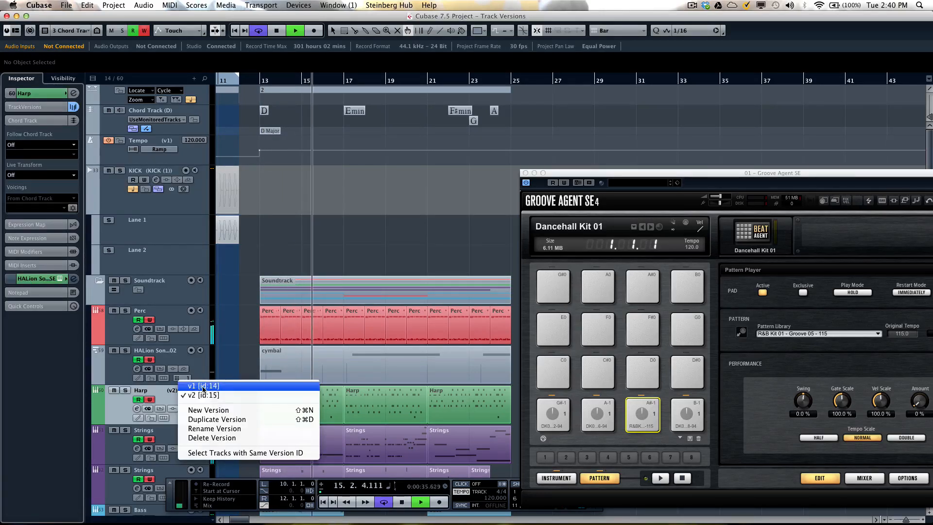
left_click(203, 386)
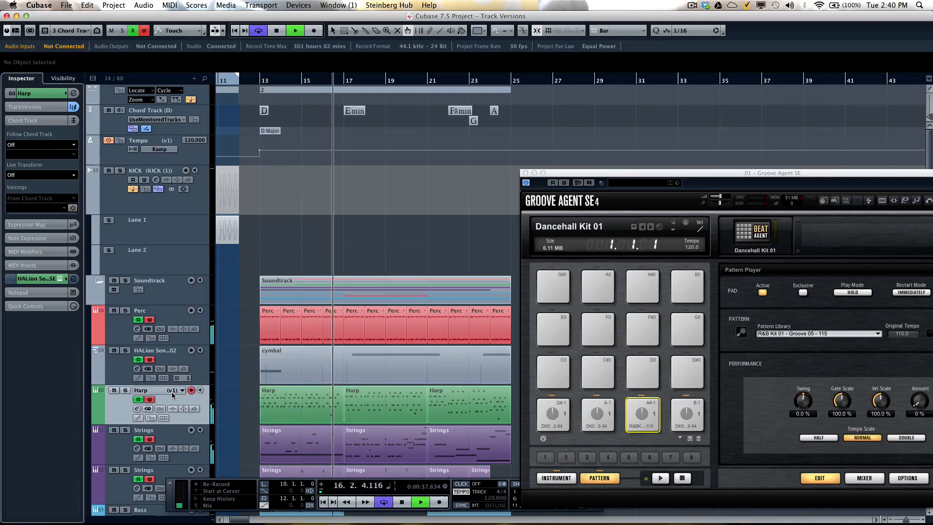
left_click(181, 392)
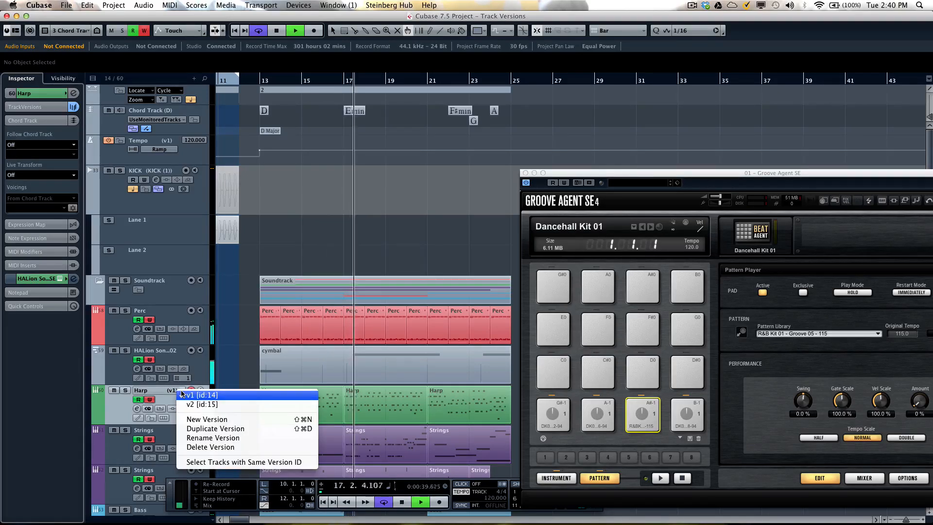
left_click(192, 405)
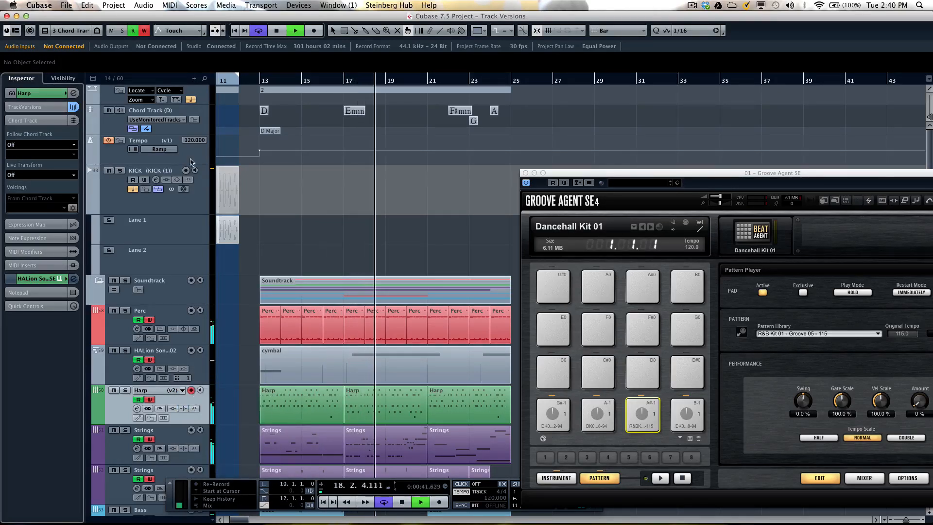
- Activate the "A Major" version of the Chord Track during playback and stop at the end of the section
left_click(116, 130)
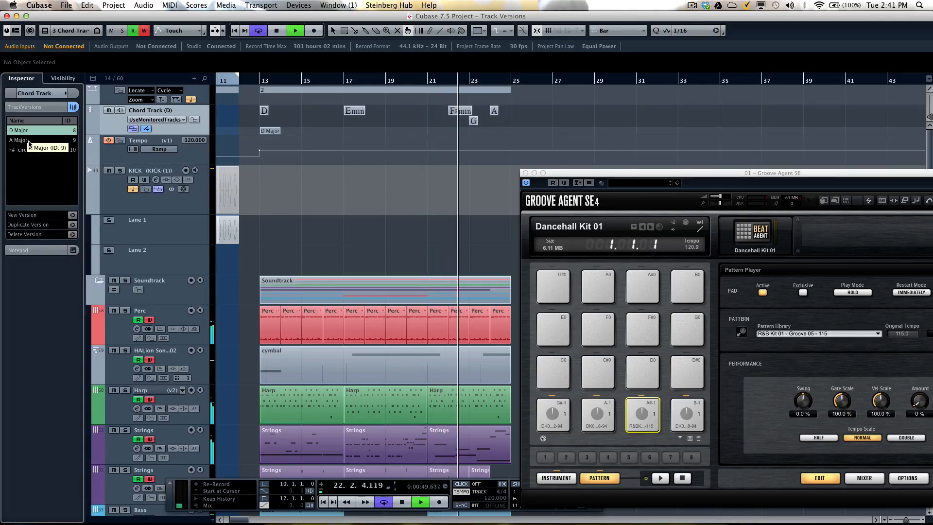
left_click(19, 140)
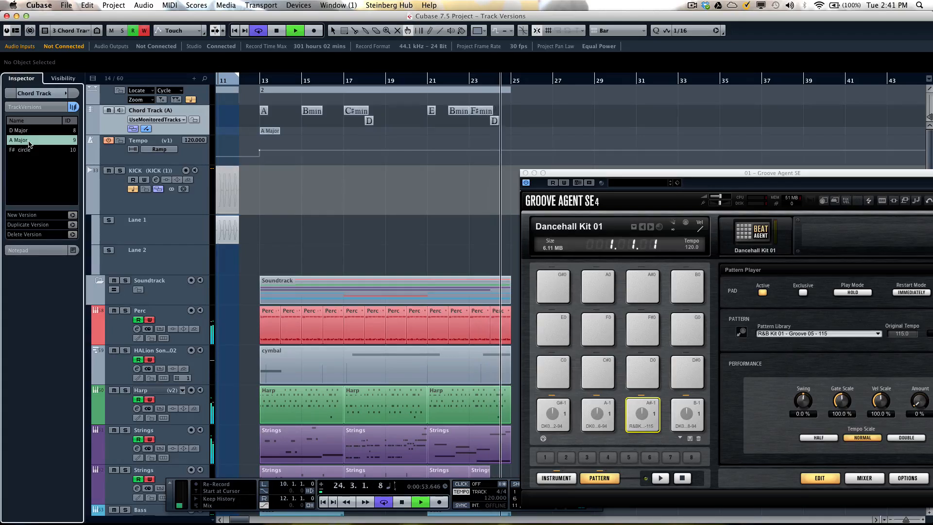
key("space")
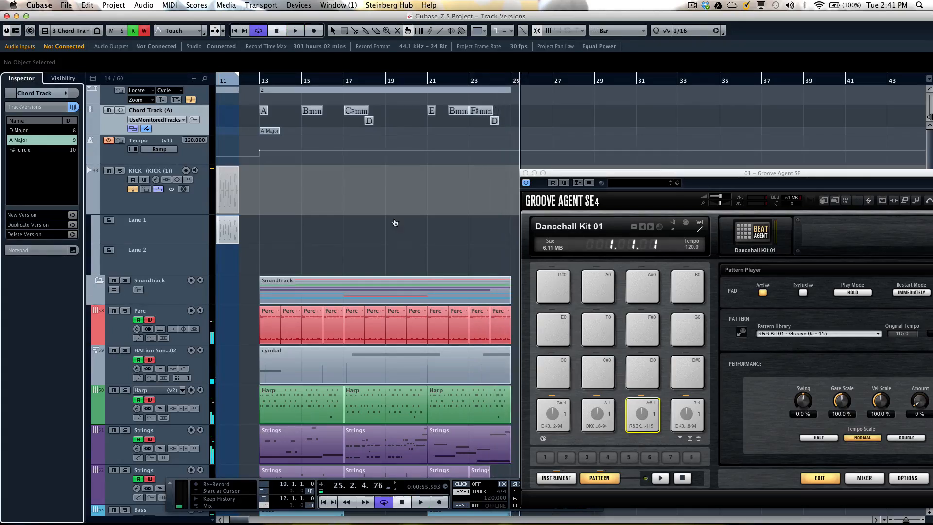
- Return to the Object Selection tool and set the locators around the Soundtrack folder part, bars 13 to 25
right_click(405, 294)
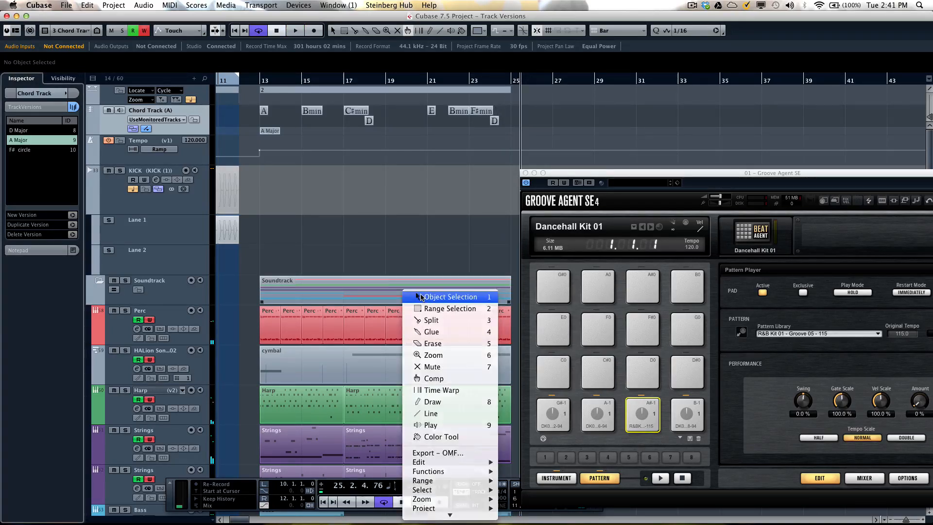
left_click(421, 297)
key("p")
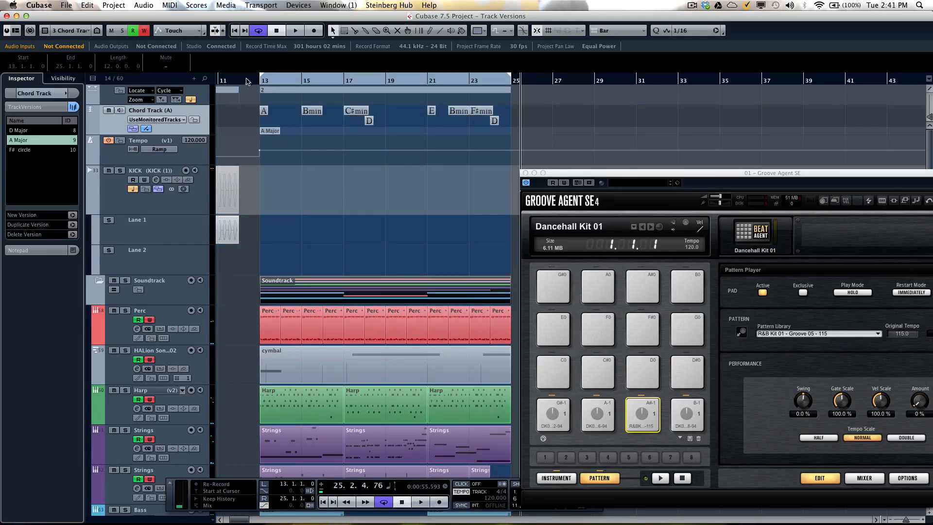
- Start playback from just before bar 13 and activate the "F# circle" version of the Chord Track
left_click(248, 81)
key("space")
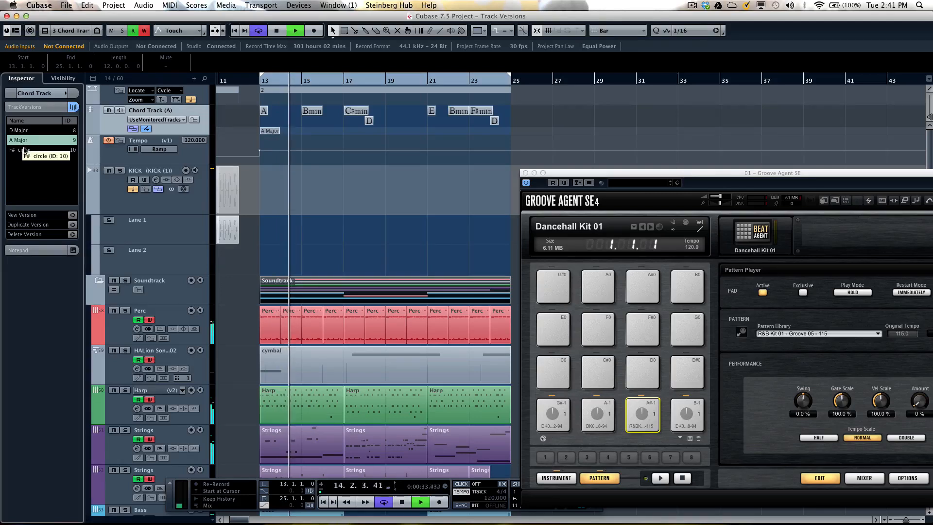
left_click(25, 150)
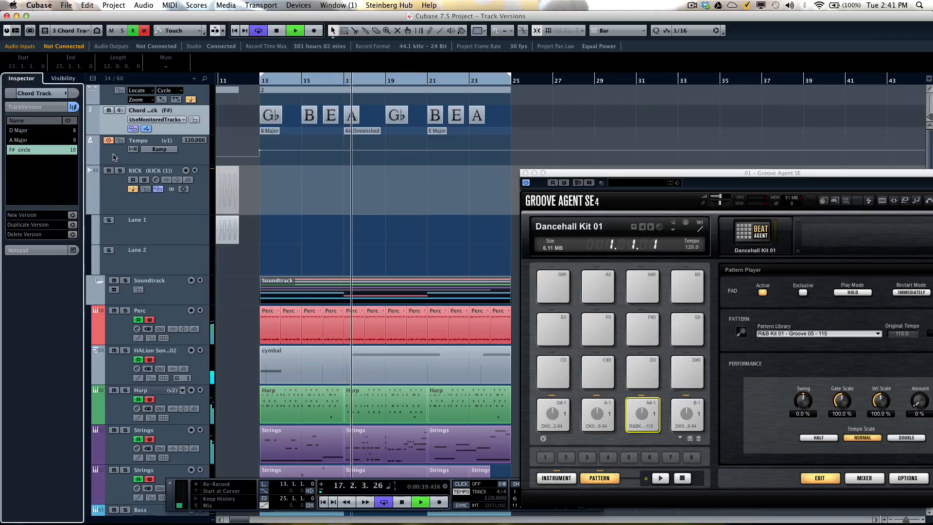
- Select the Tempo track and audition its version v2 during playback
left_click(114, 156)
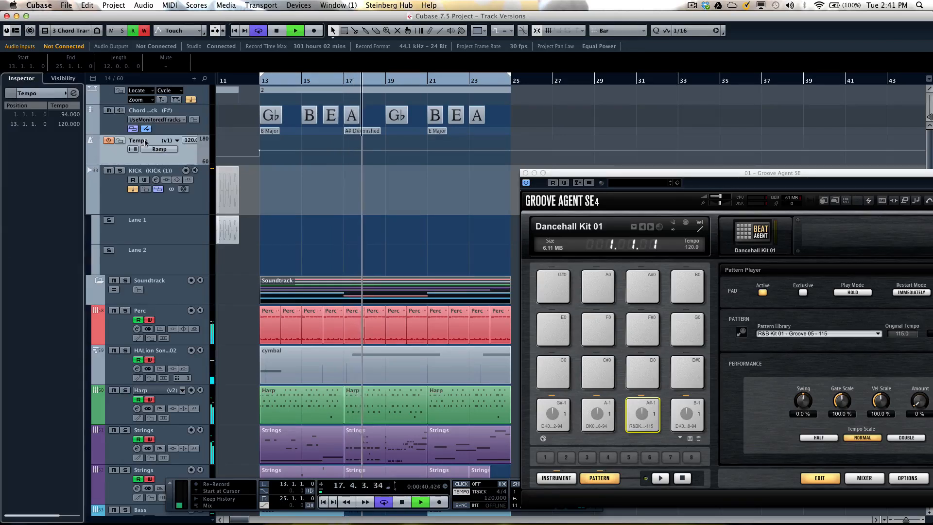
left_click(178, 141)
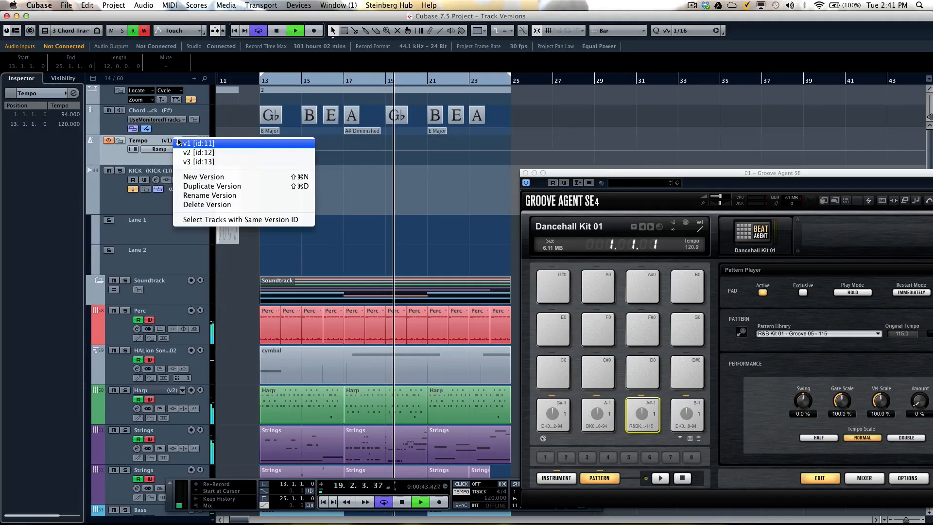
left_click(192, 152)
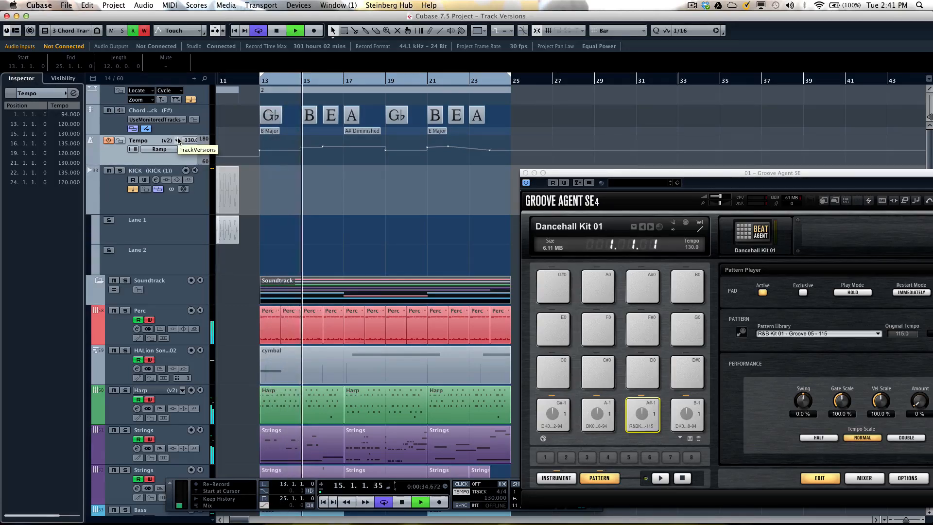
- Activate version v3 of the Tempo track during playback, listen to its tempo changes, and stop playback
left_click(178, 141)
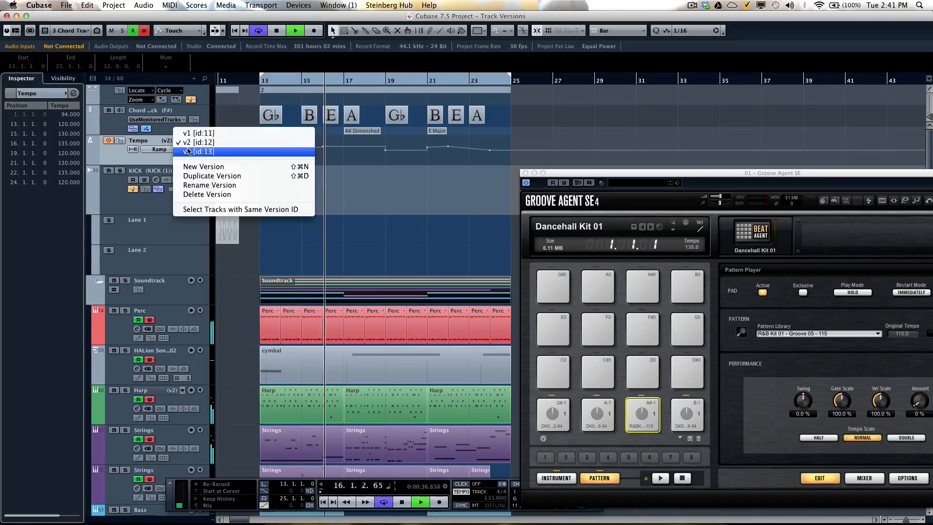
left_click(188, 152)
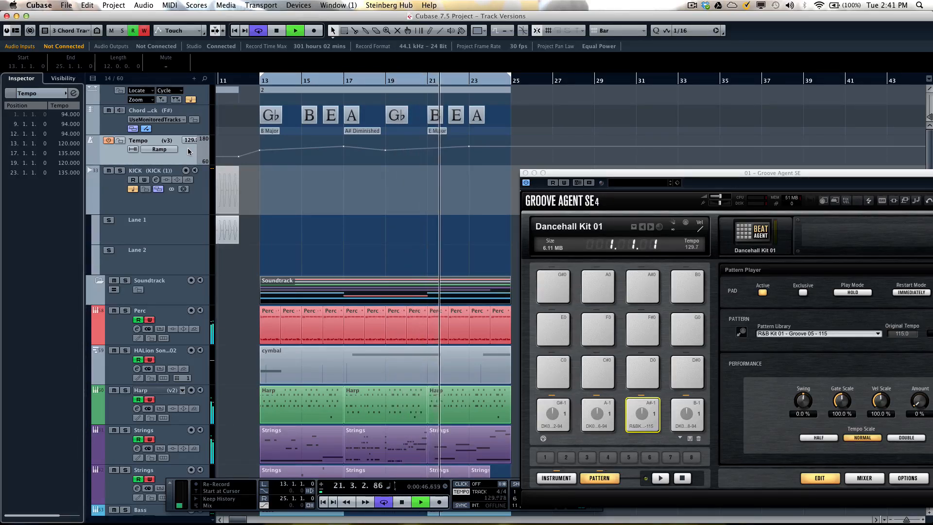
key("space")
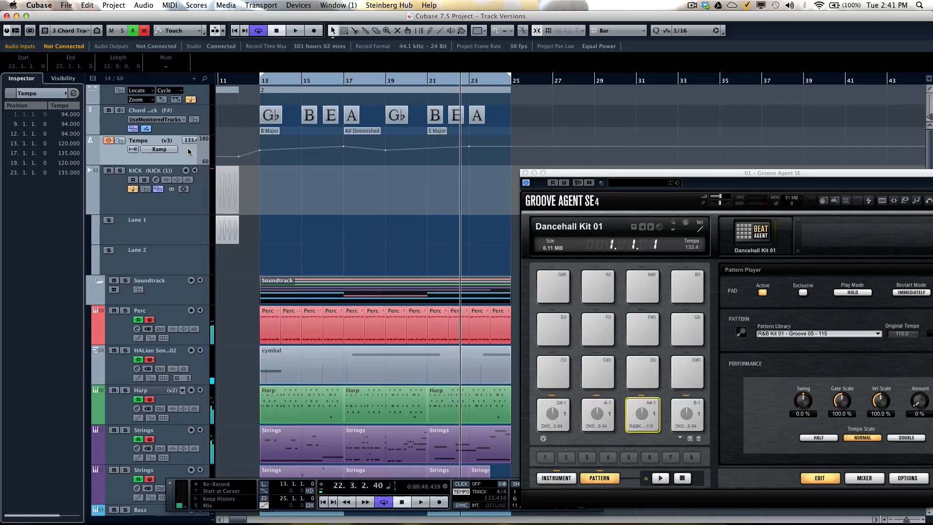